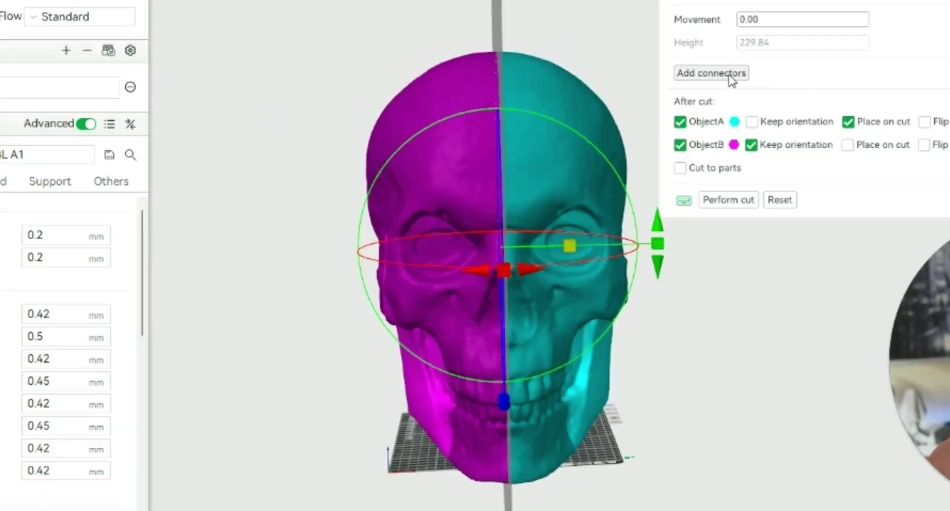
click(727, 77)
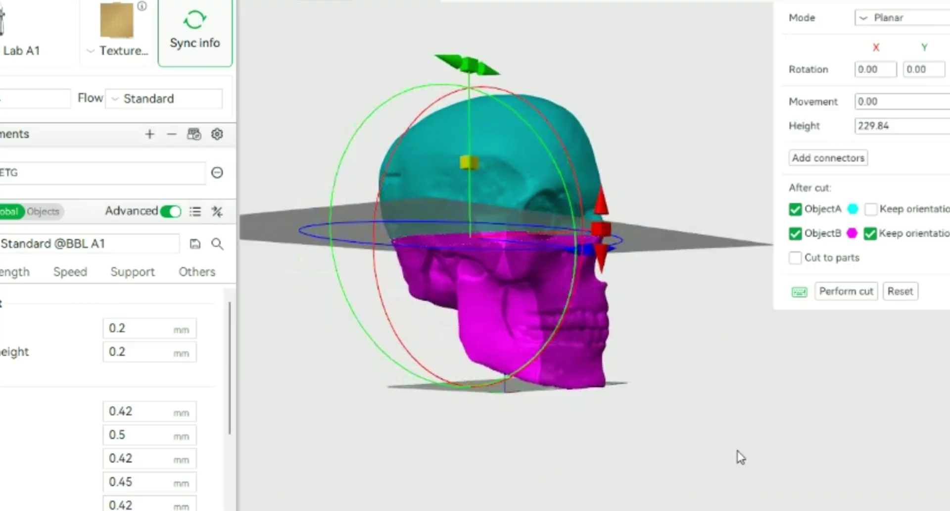
mouse_move(738, 454)
mouse_down()
mouse_move(757, 454)
mouse_move(721, 454)
mouse_up()
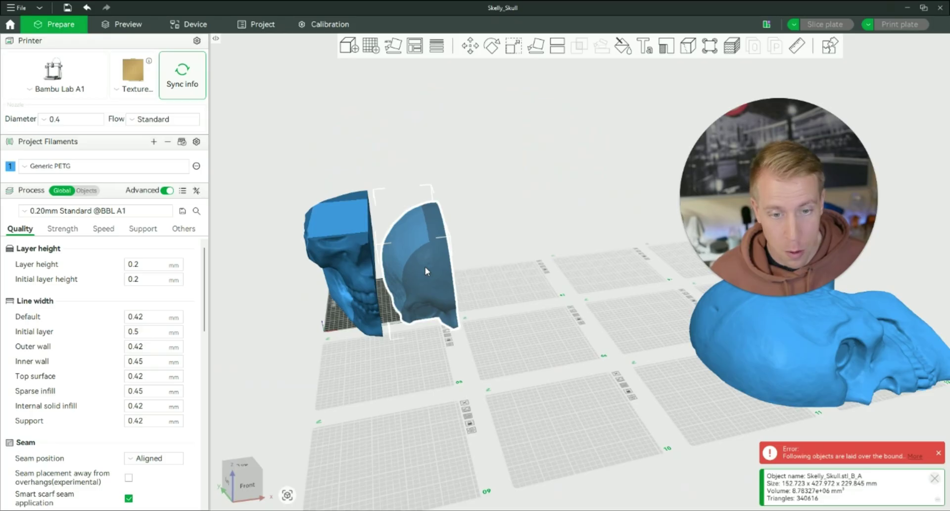
drag(426, 266, 536, 319)
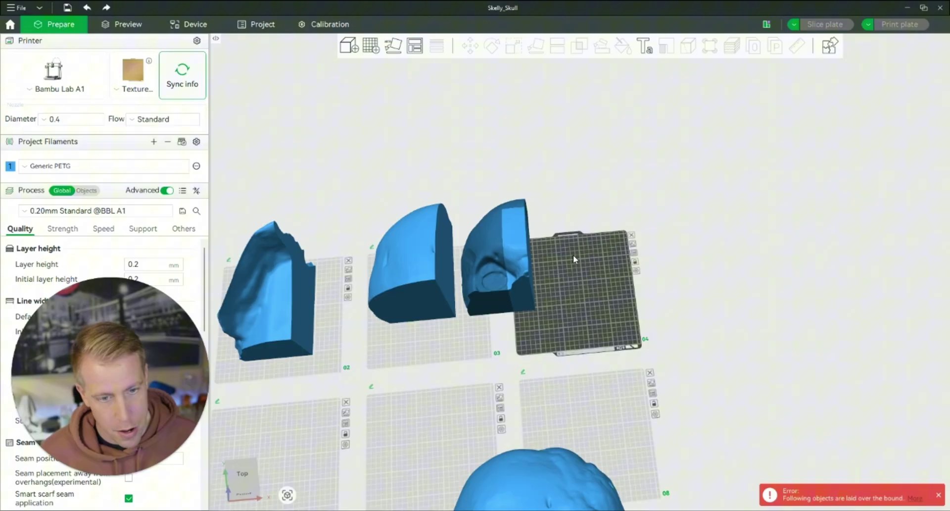
click(603, 271)
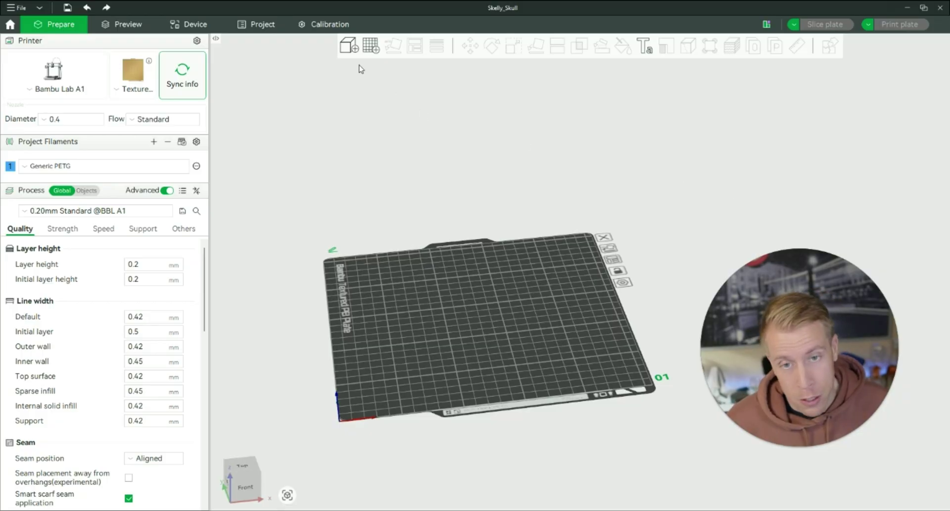
Import the Skelly_Skull model from the Documents folder onto the empty build plate.
click(349, 48)
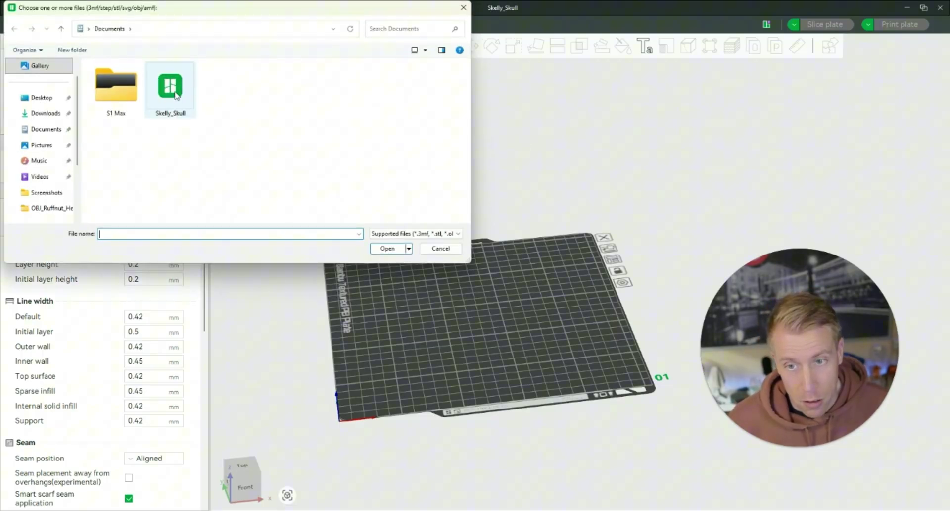
double_click(171, 87)
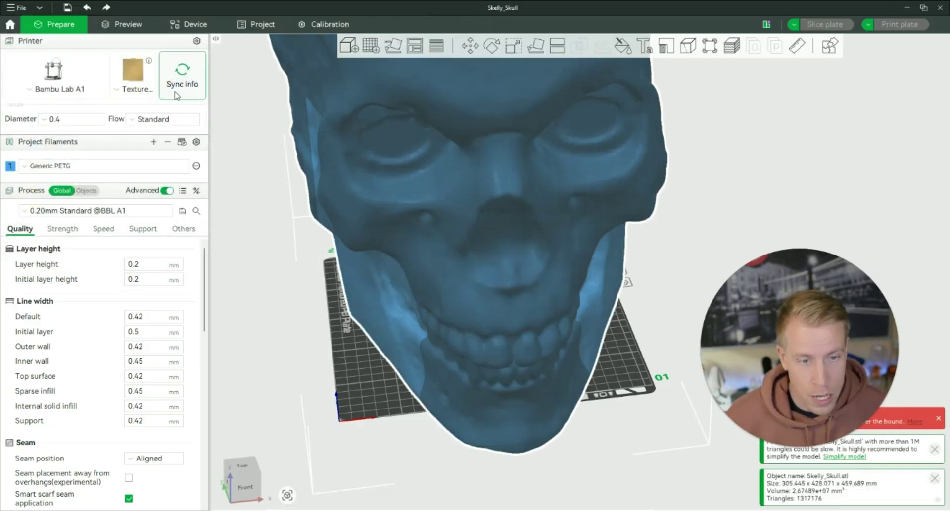
scroll(678, 266, down, 4)
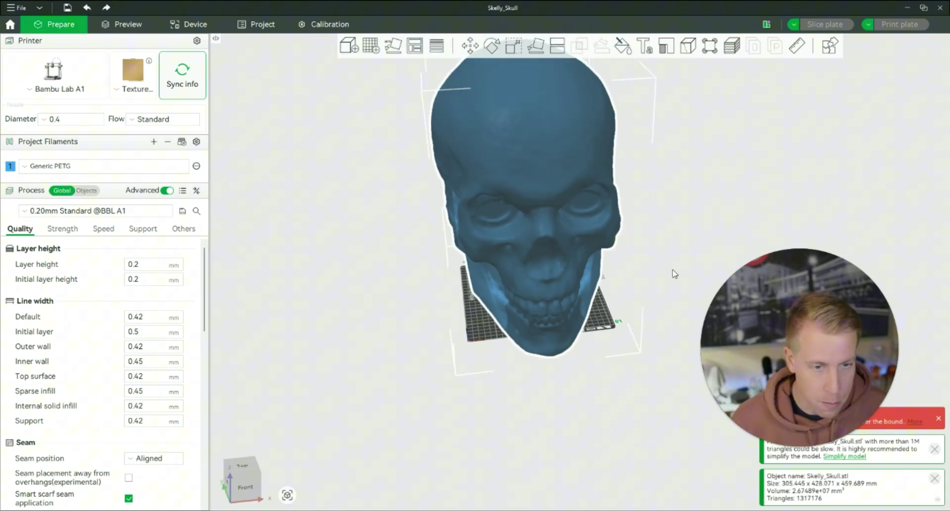
drag(416, 327, 603, 310)
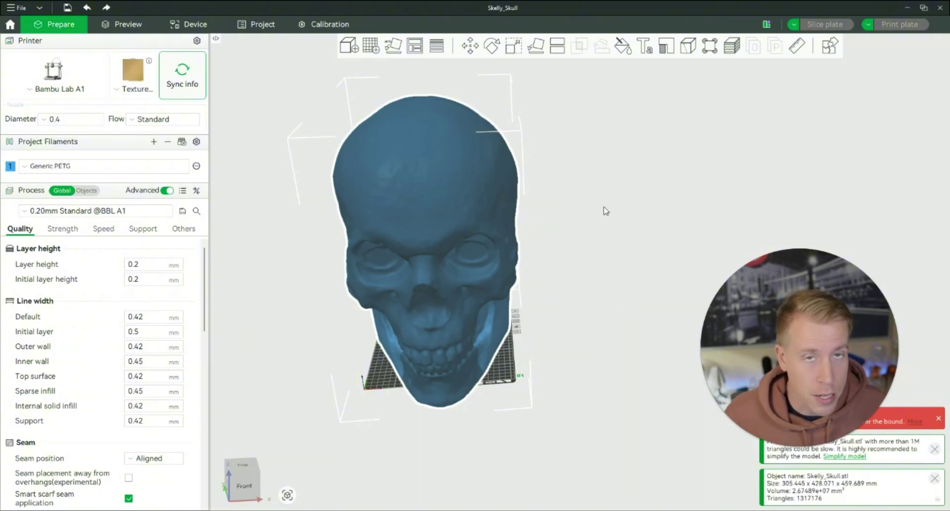
Add build plates until the project has twelve, and deselect the skull.
click(371, 48)
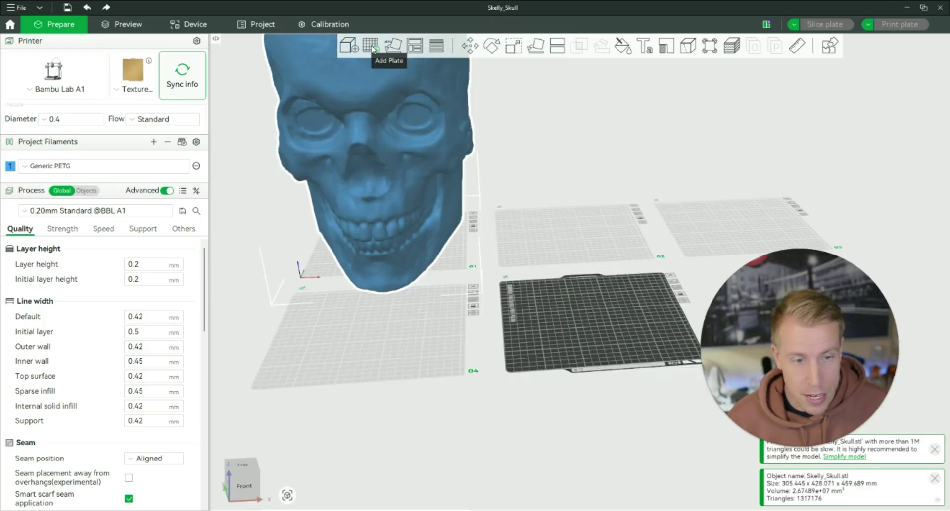
click(372, 48)
click(371, 48)
click(372, 48)
click(371, 48)
click(535, 159)
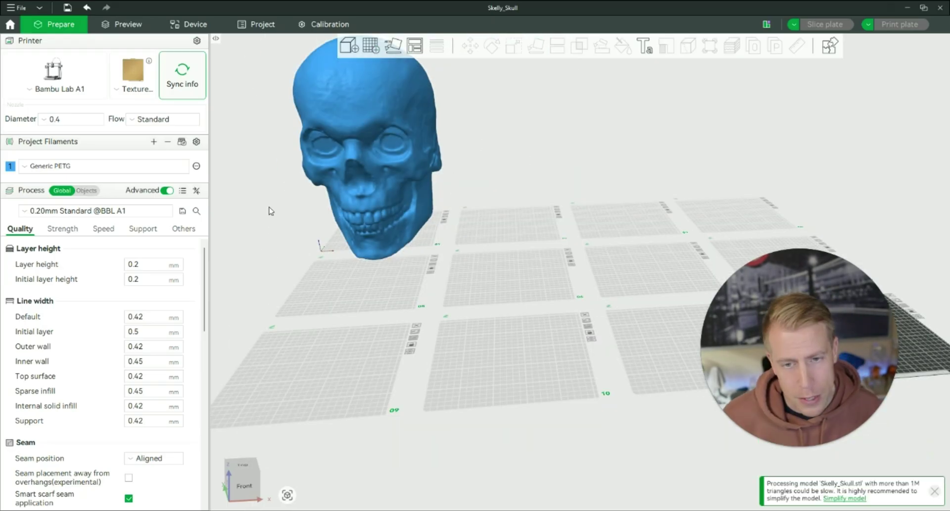
Examine the skull's size against the surrounding build plates from several angles and distances.
drag(263, 212, 324, 303)
scroll(278, 215, up, 5)
drag(278, 214, 275, 194)
drag(547, 221, 478, 170)
right_drag(459, 179, 471, 185)
scroll(470, 185, up, 3)
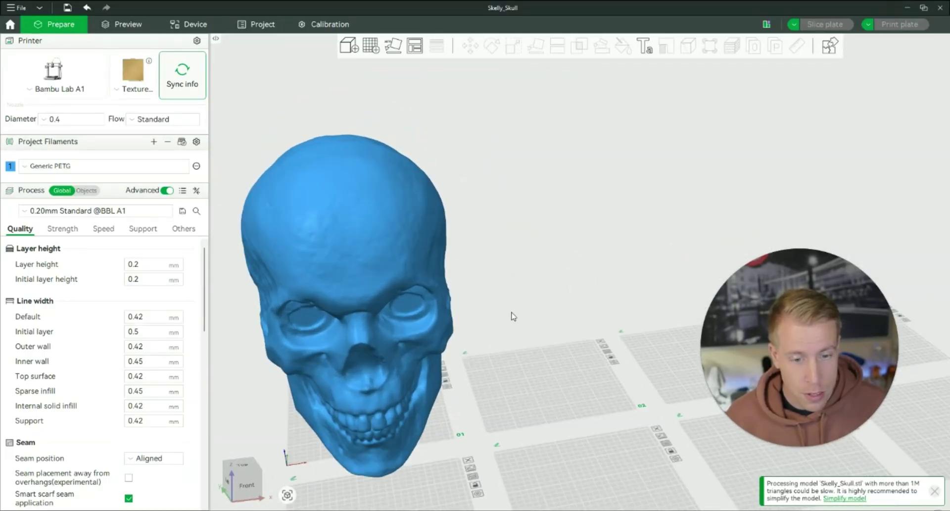
right_drag(483, 247, 595, 246)
scroll(551, 242, down, 1)
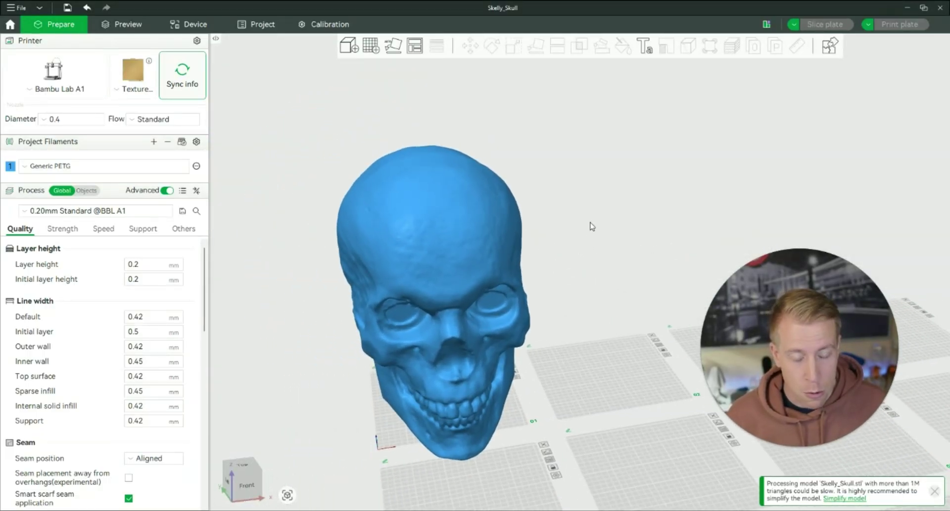
Start the Cut tool on the skull and inspect the horizontal planar cut plane from the front.
click(464, 239)
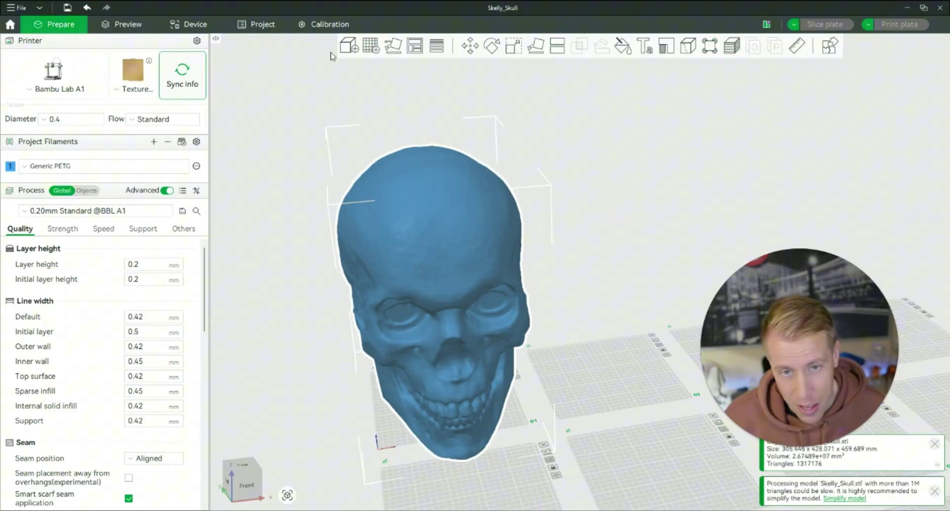
click(558, 47)
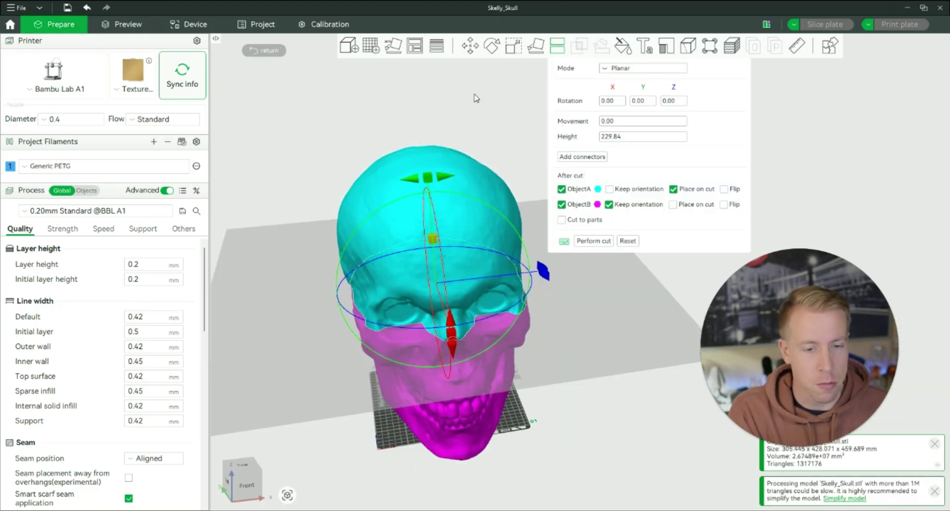
key(3)
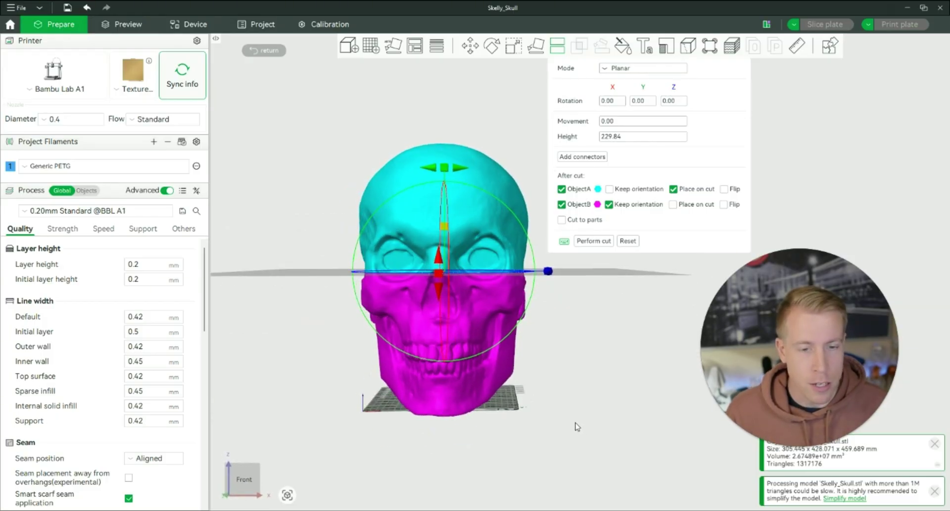
drag(576, 422, 563, 378)
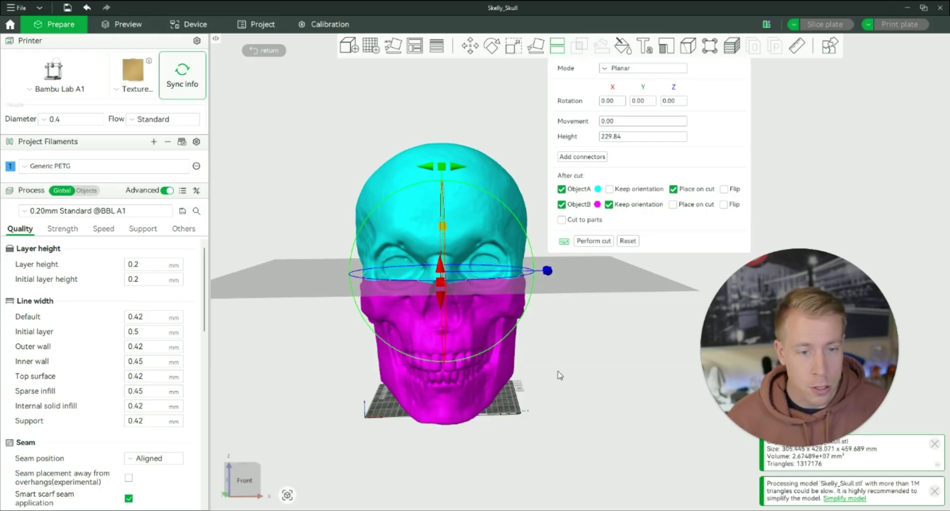
drag(560, 374, 578, 378)
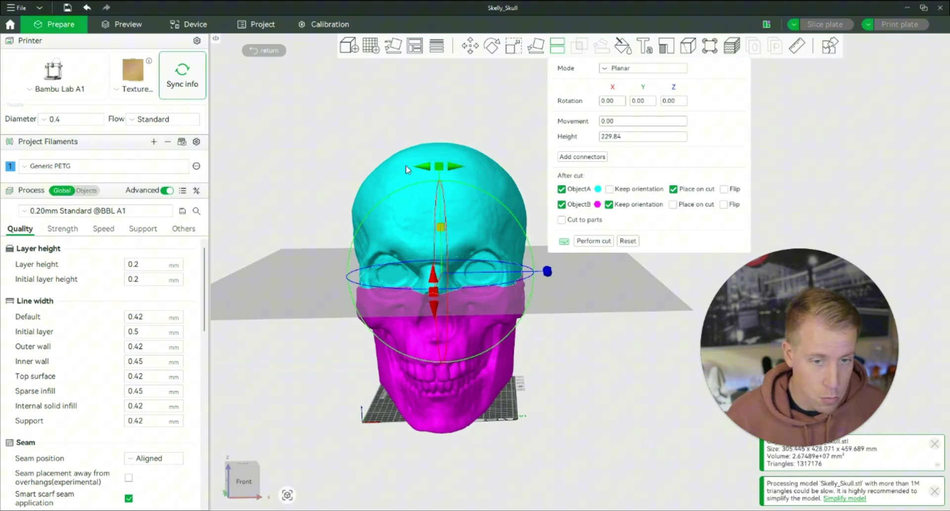
mouse_move(628, 431)
mouse_down()
mouse_move(611, 431)
mouse_move(635, 429)
mouse_up()
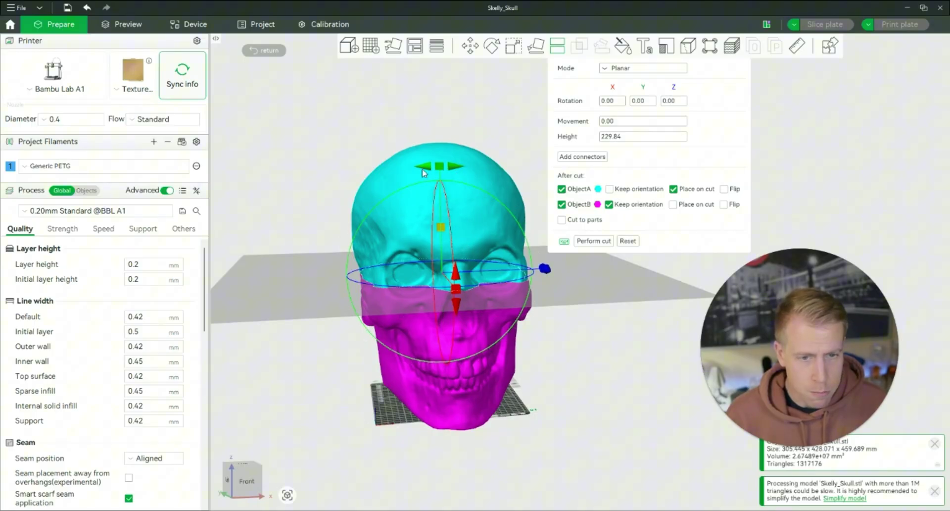
Try tilting the cut plane freehand about the Y axis, and undo the tilt.
mouse_move(428, 169)
mouse_down()
mouse_move(387, 168)
mouse_move(454, 168)
mouse_move(439, 168)
mouse_up()
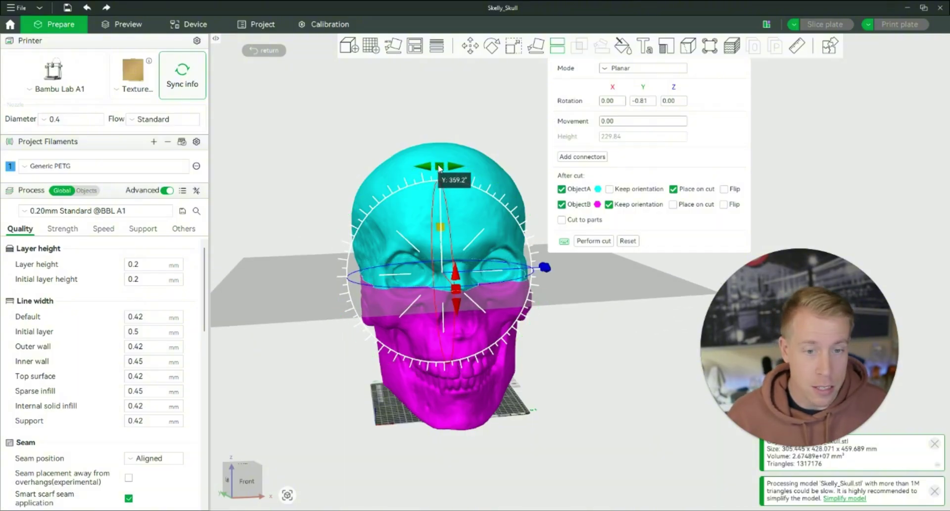
click(89, 8)
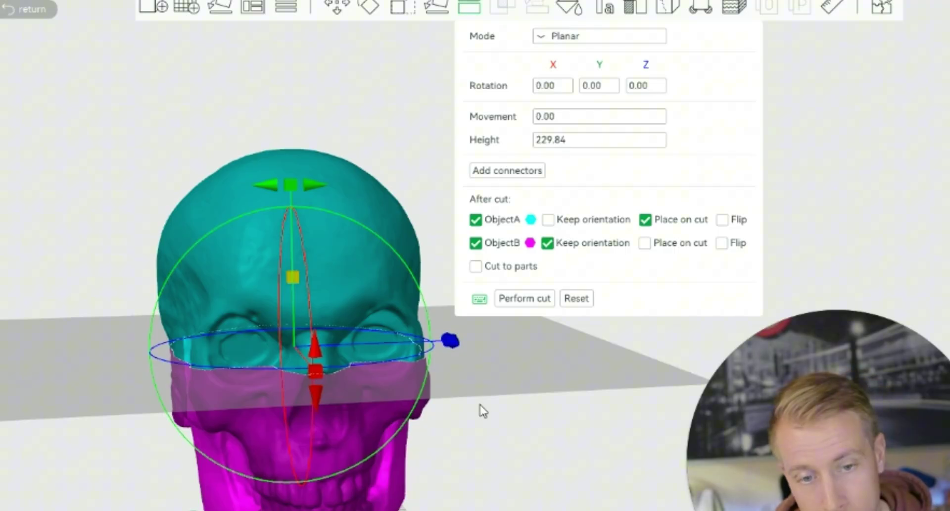
Set the cut plane's Y rotation to 90 degrees so it divides the skull vertically down the middle.
click(599, 86)
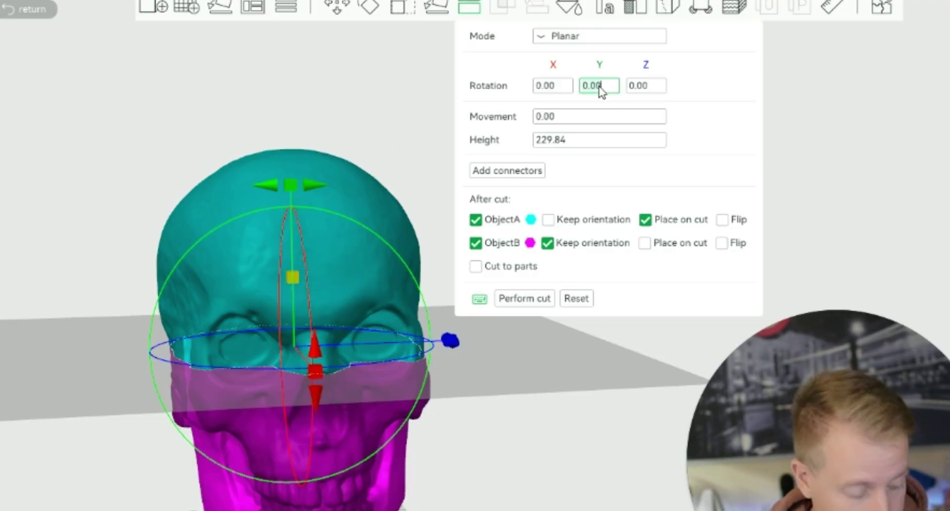
text(90)
key(Return)
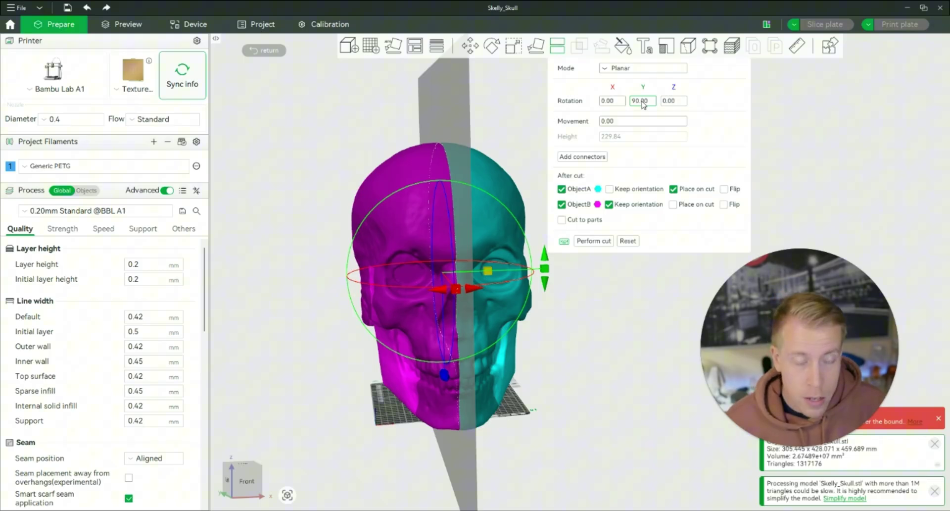
mouse_move(574, 350)
mouse_down()
mouse_move(551, 355)
mouse_move(568, 353)
mouse_up()
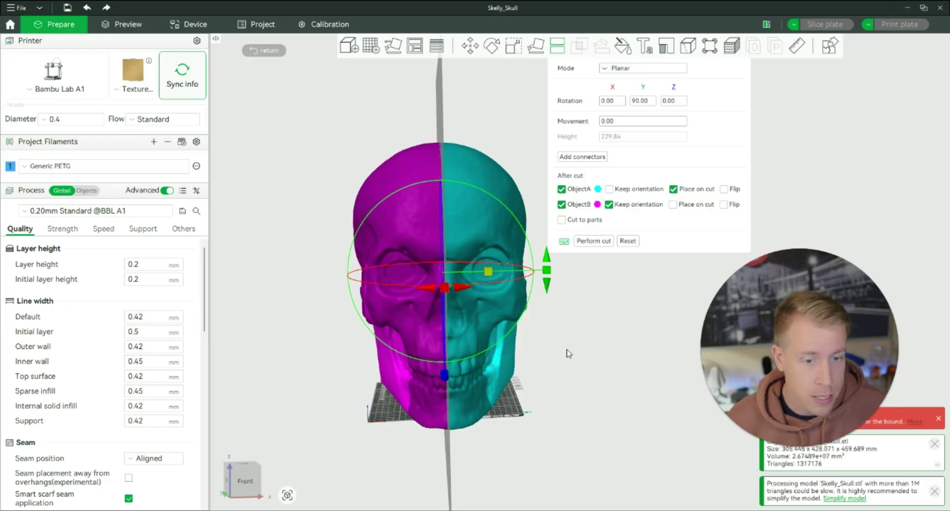
Open the connector settings for the vertical cut and examine the exposed cut face of the skull.
click(596, 157)
drag(524, 386, 556, 390)
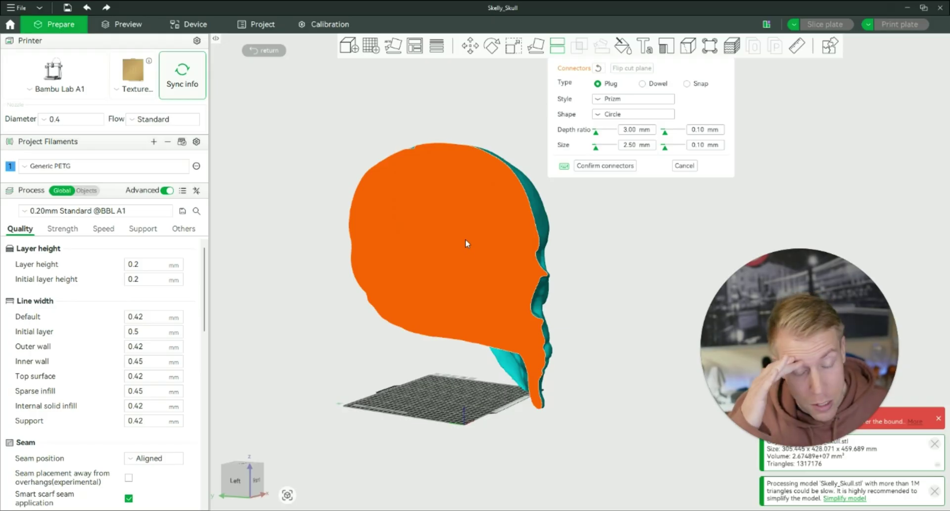
drag(607, 365, 589, 379)
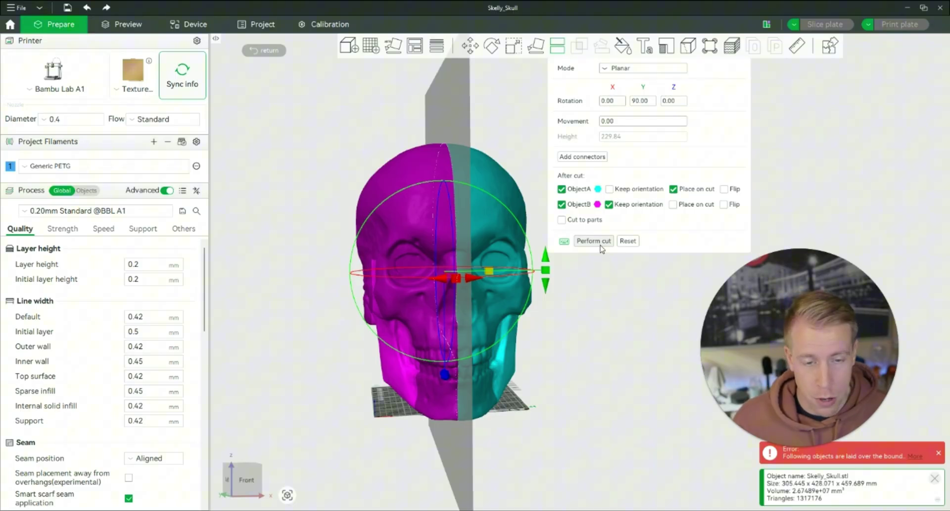
Perform the vertical cut to split the skull into two halves, and clear the selection.
click(601, 241)
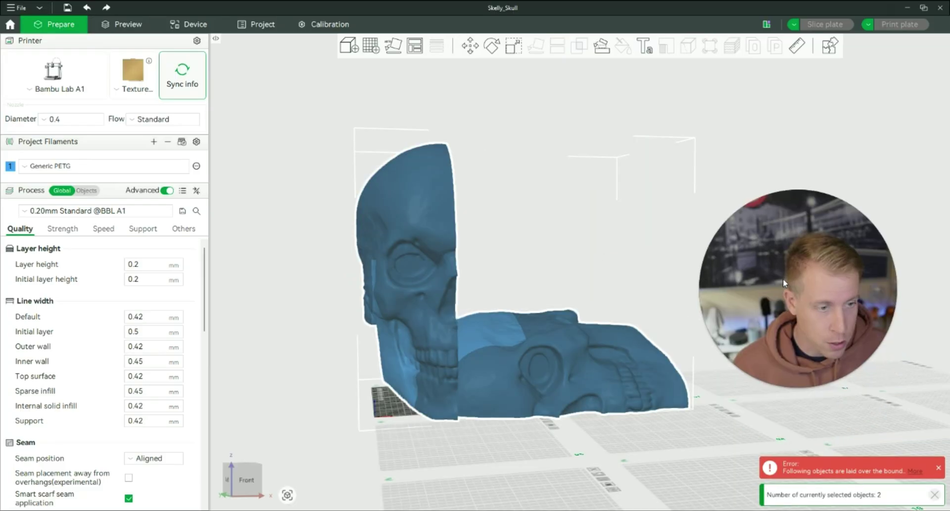
scroll(663, 366, down, 1)
scroll(662, 366, down, 4)
drag(662, 367, 637, 392)
click(317, 242)
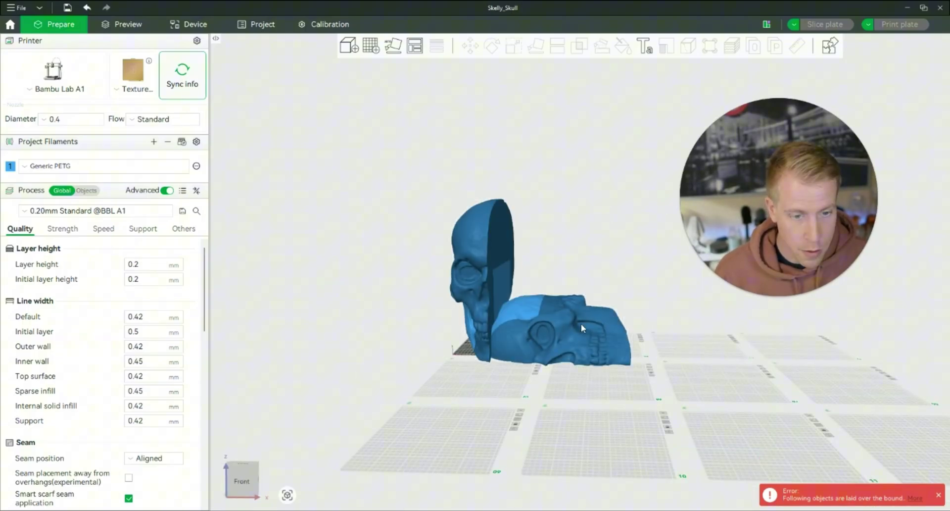
Move the flat-lying skull half away from the upright half onto the farther build plates, and deselect it.
drag(581, 324, 583, 319)
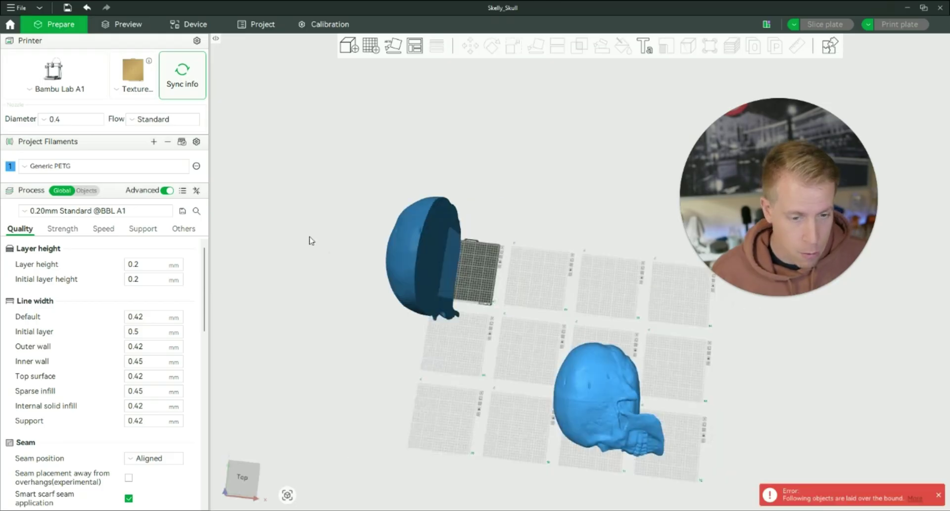
middle_drag(310, 241, 270, 217)
drag(555, 363, 602, 383)
click(281, 215)
Cut the upright skull half horizontally at mid-height with an unrotated planar cut.
drag(301, 276, 314, 244)
scroll(314, 243, up, 3)
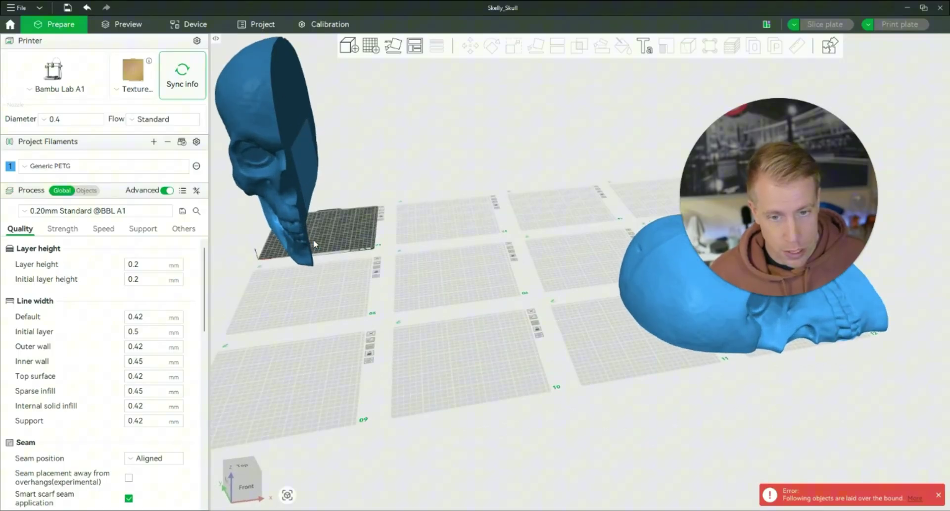
drag(407, 133, 497, 273)
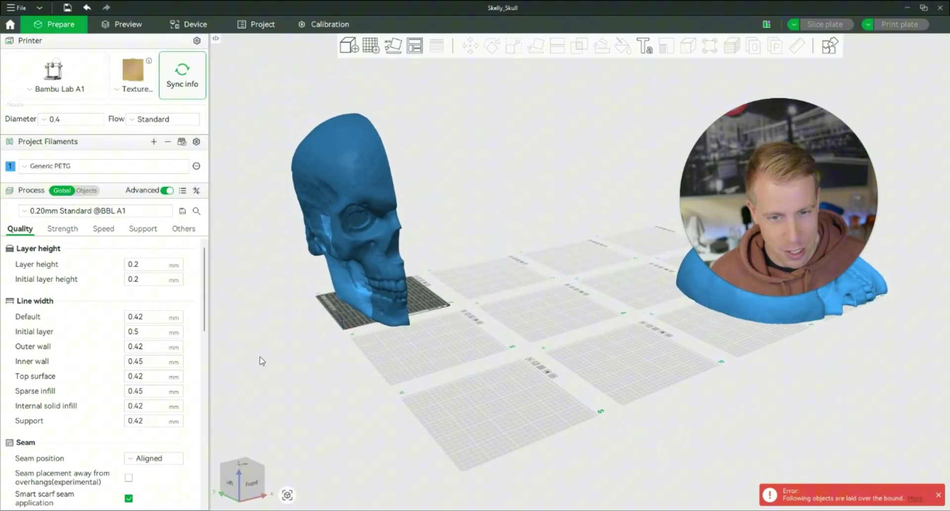
drag(263, 360, 265, 360)
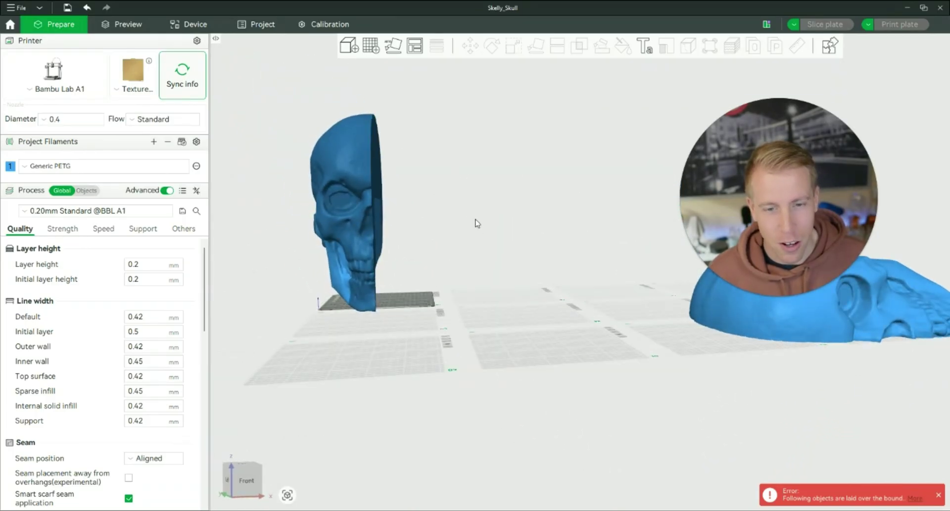
mouse_move(477, 222)
mouse_down()
mouse_move(494, 221)
mouse_move(471, 222)
mouse_move(484, 223)
mouse_up()
click(366, 175)
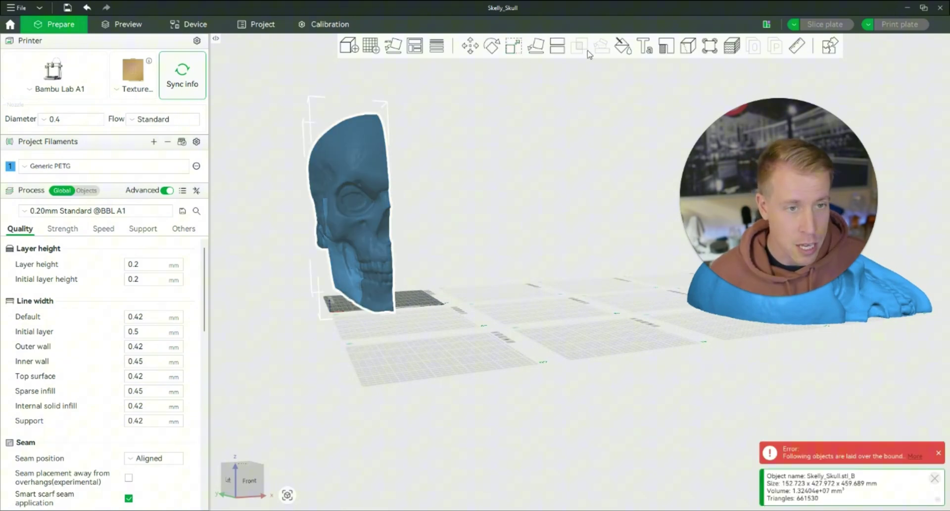
click(558, 46)
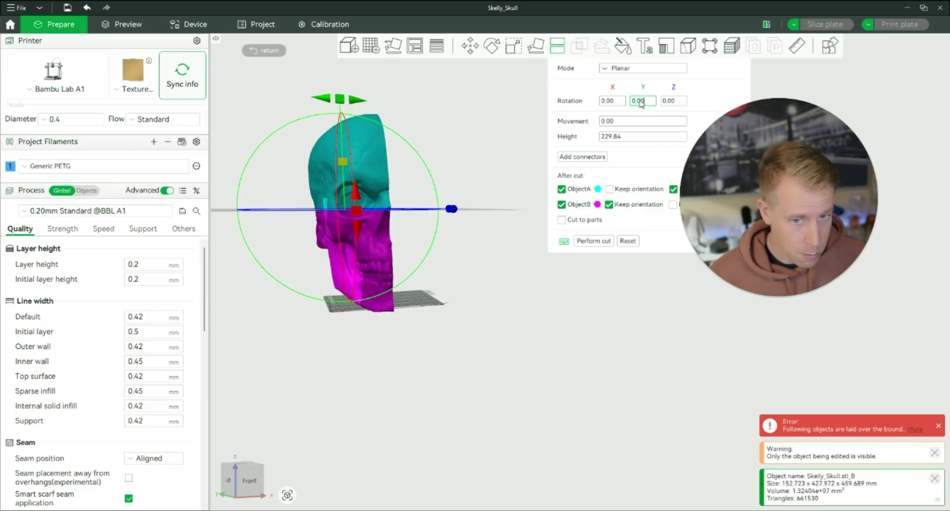
drag(573, 346, 496, 344)
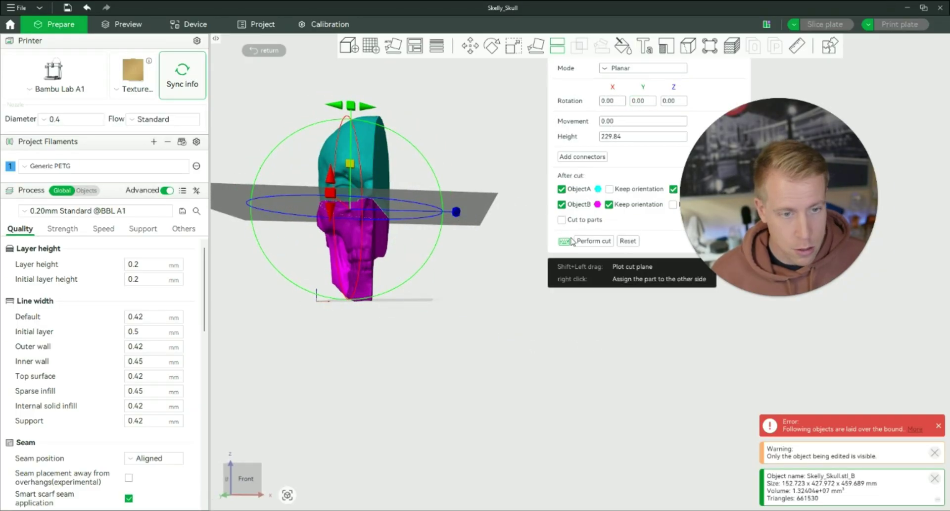
click(588, 241)
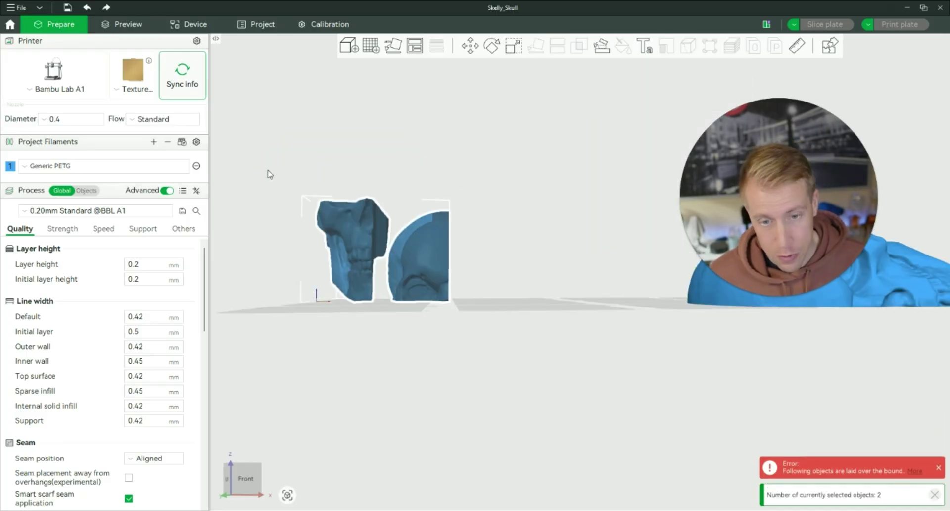
Clear the selection and move the upper cranium piece away from the lower jaw piece, onto the plates around plate 06.
drag(470, 316, 429, 409)
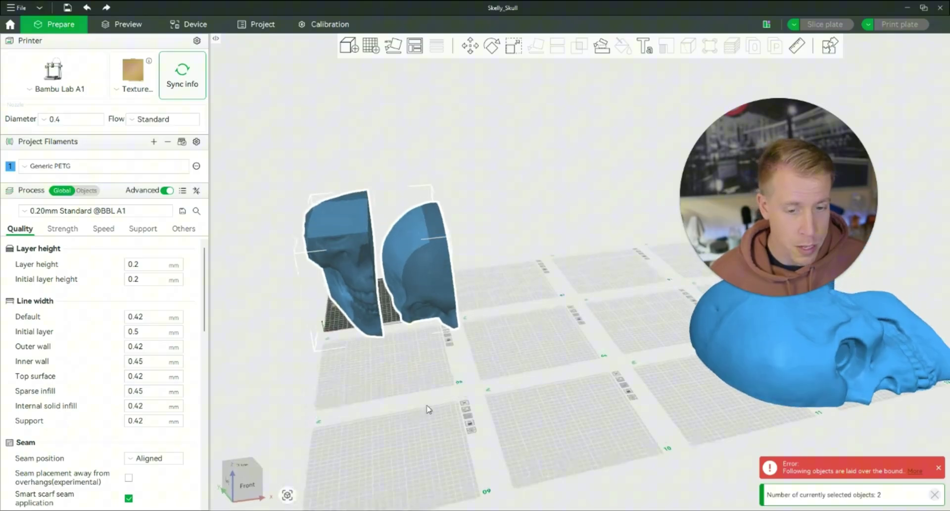
click(278, 128)
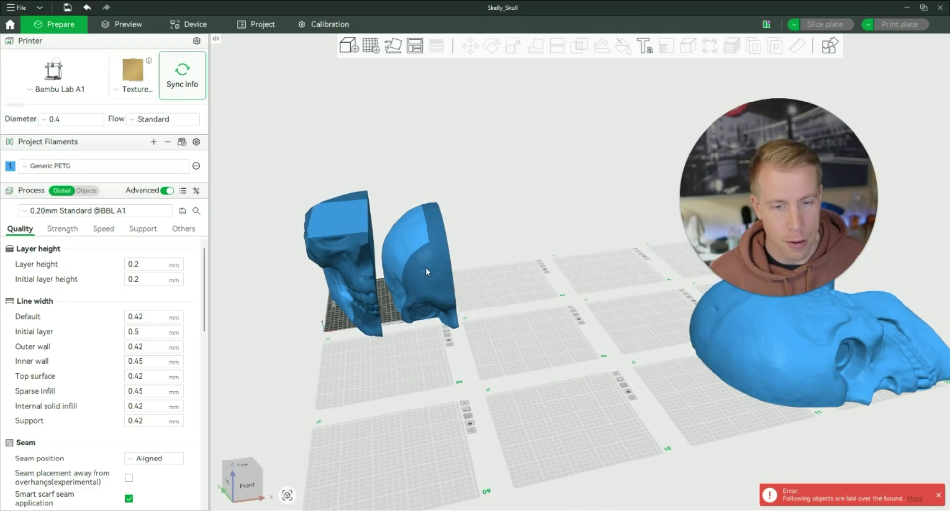
drag(426, 266, 591, 385)
Select the remaining lower skull piece at plate 01, start a planar cut on it, and show it from the left side.
key(5)
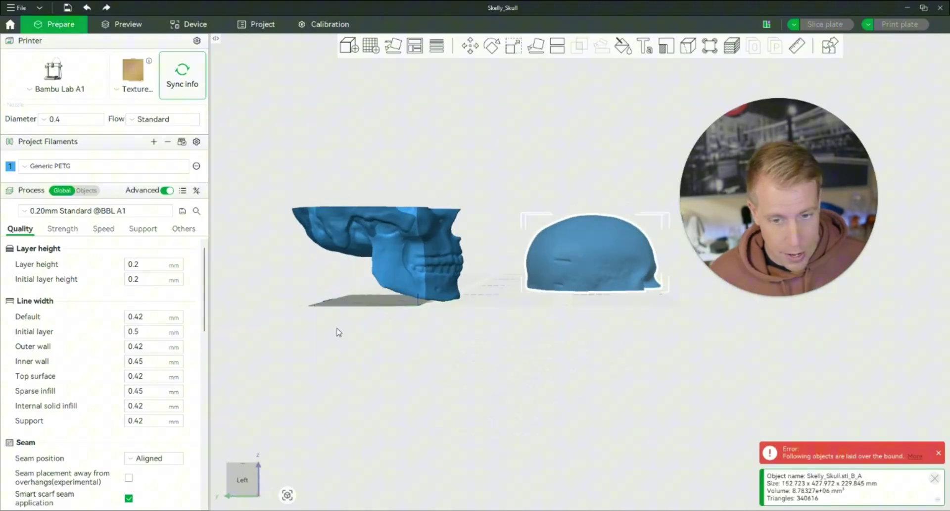
drag(337, 331, 285, 345)
drag(262, 287, 269, 309)
click(327, 263)
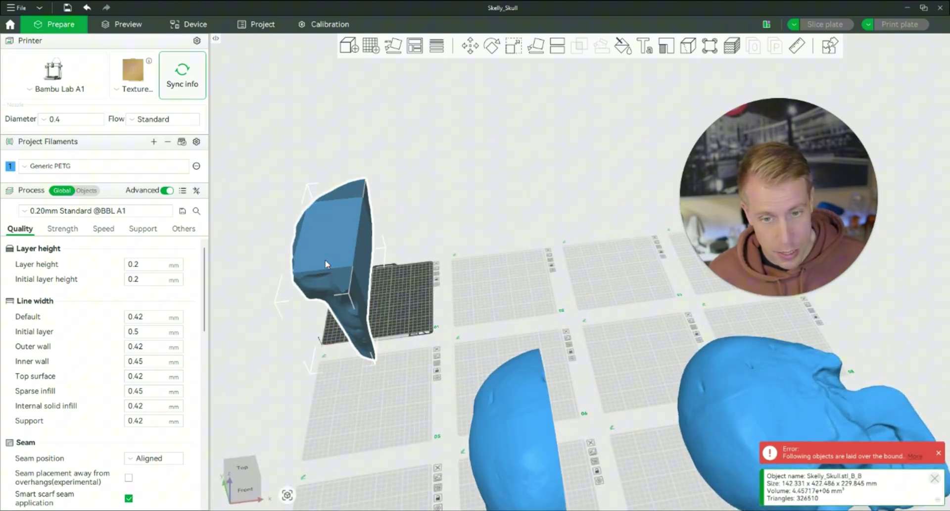
click(559, 46)
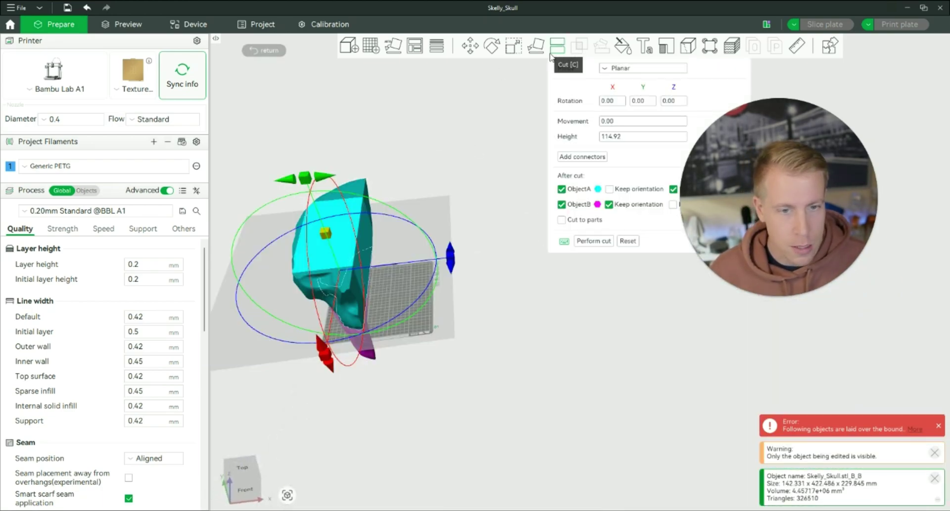
key(5)
drag(522, 333, 522, 339)
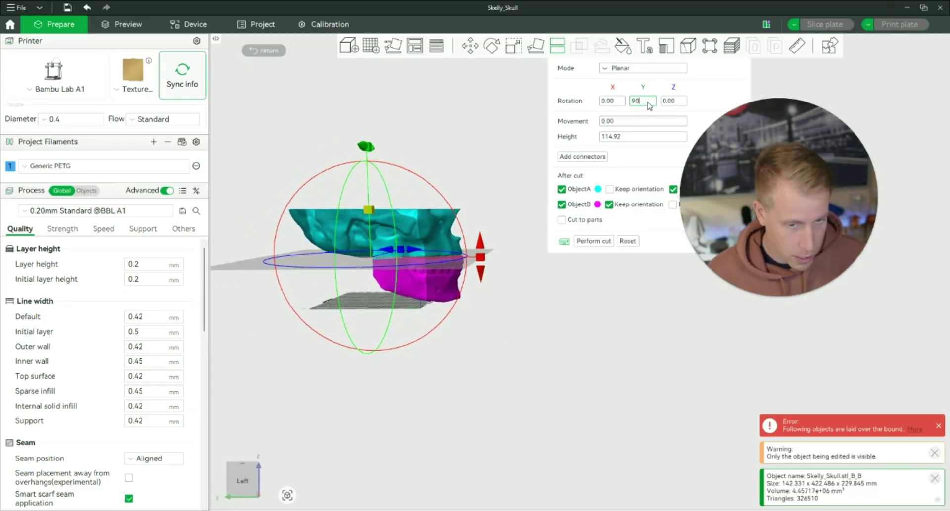
Try rotating the cutting plane 90° about Y and 90° about Z, undoing each rotation.
key(Return)
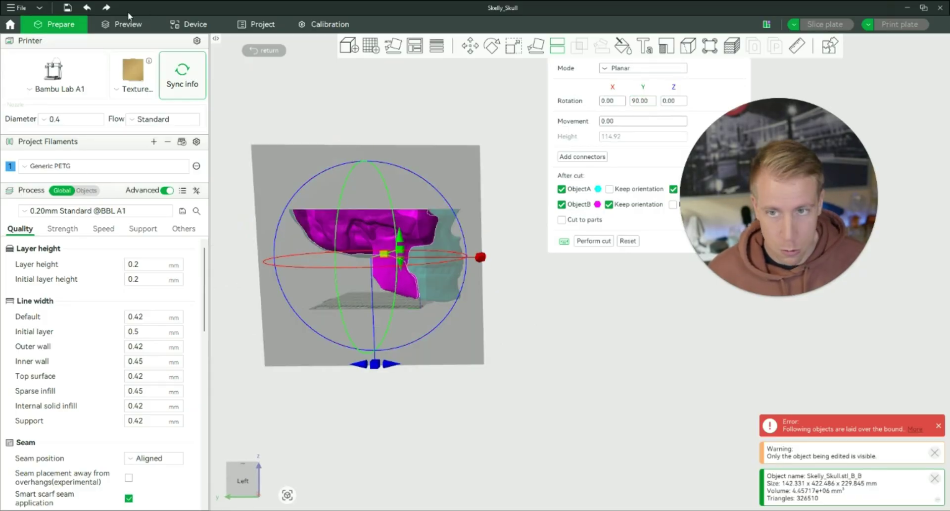
click(87, 13)
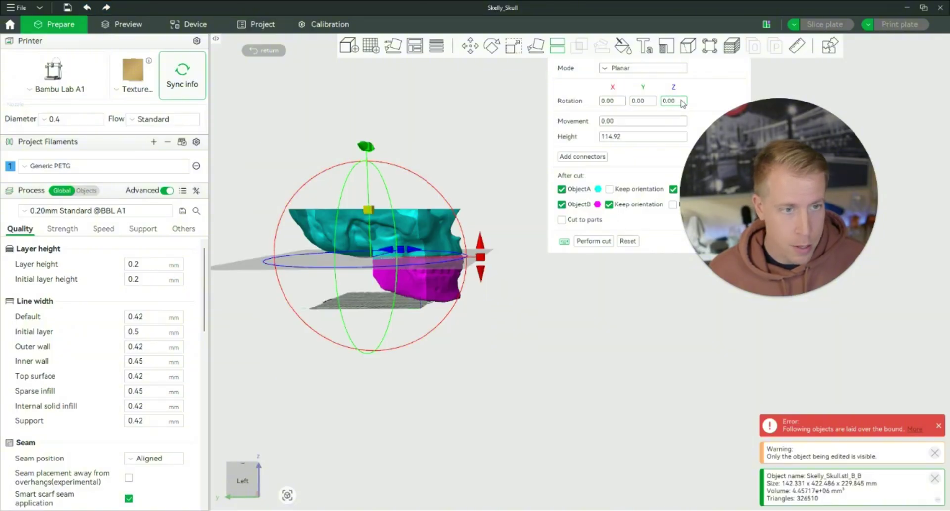
click(671, 102)
text(90)
key(Return)
click(89, 8)
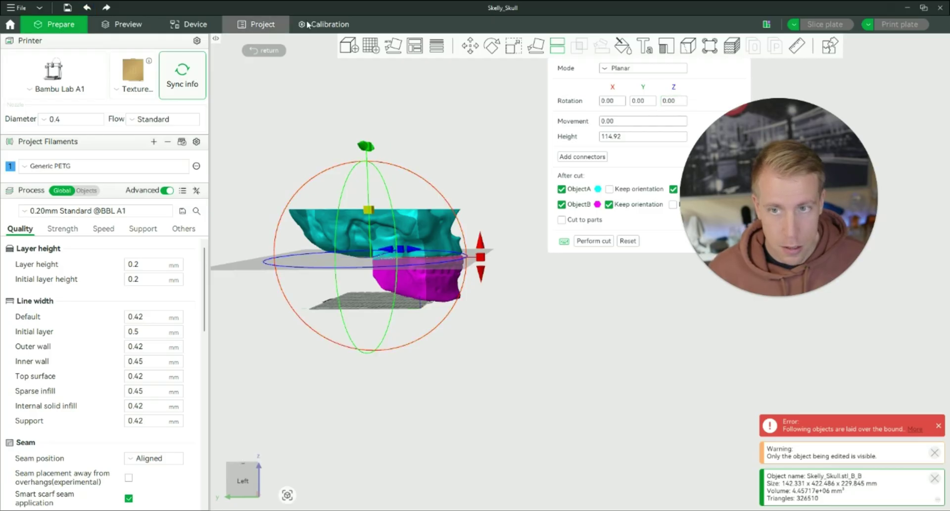
Rotate the cutting plane 90° about X and perform the cut to separate the face from the back of the lower skull piece.
click(612, 101)
text(90)
key(Return)
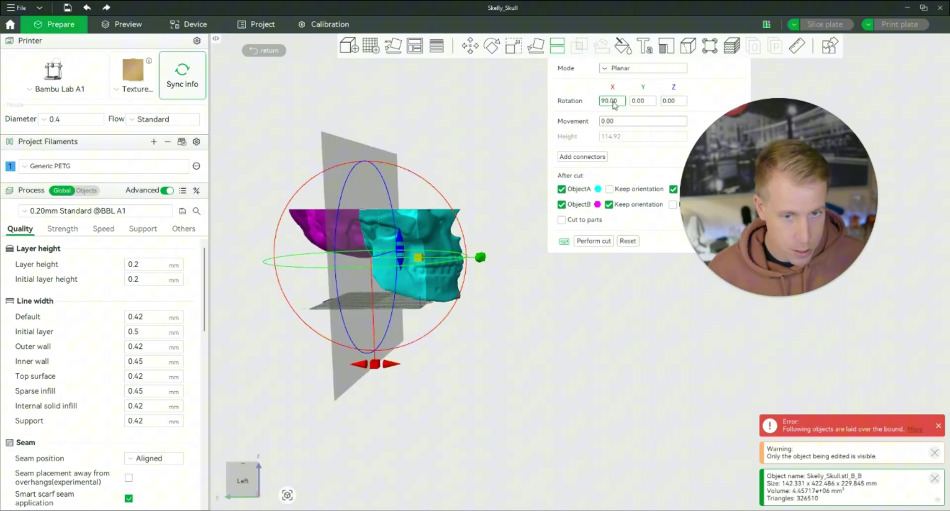
drag(563, 390, 528, 359)
click(593, 240)
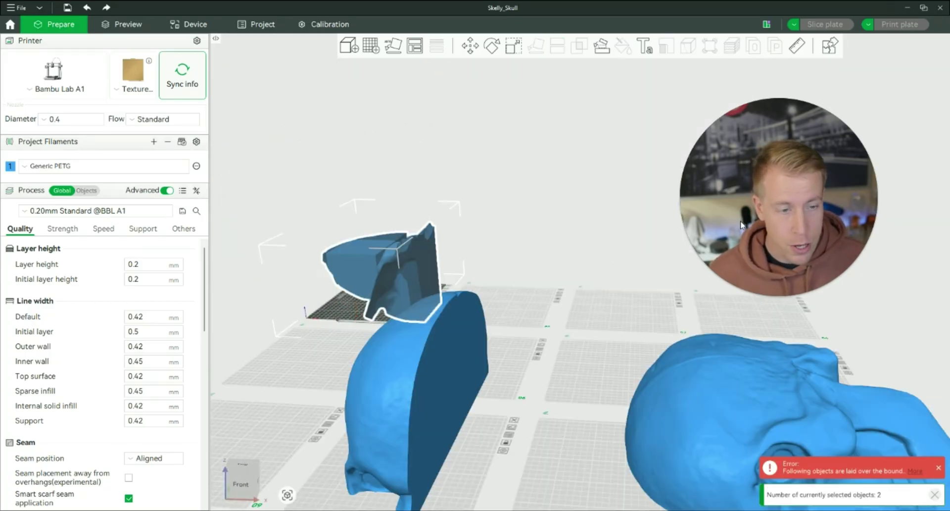
Clear the selection and move the front face piece onto plate 02.
drag(741, 222, 765, 204)
drag(593, 196, 596, 215)
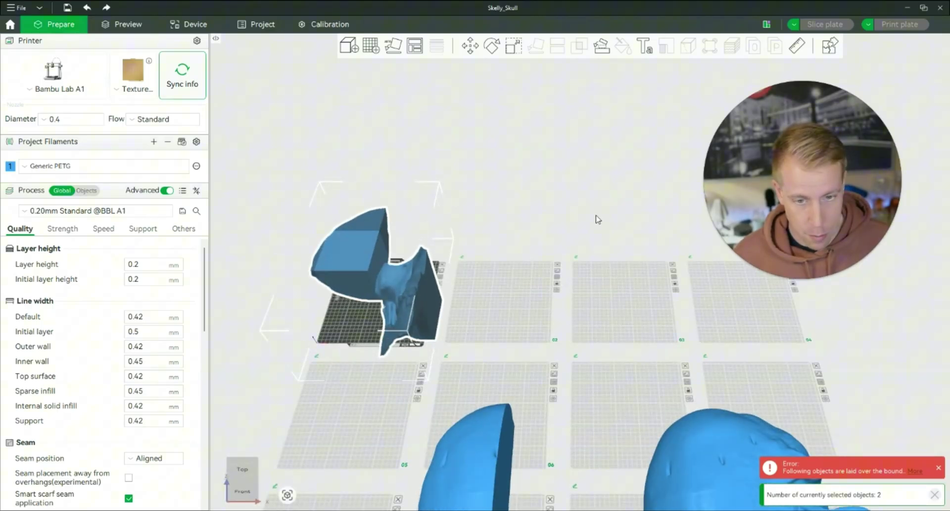
click(277, 116)
drag(414, 293, 525, 279)
Place the rear lower skull piece fully on plate 01 and centre the face piece on plate 02.
click(355, 256)
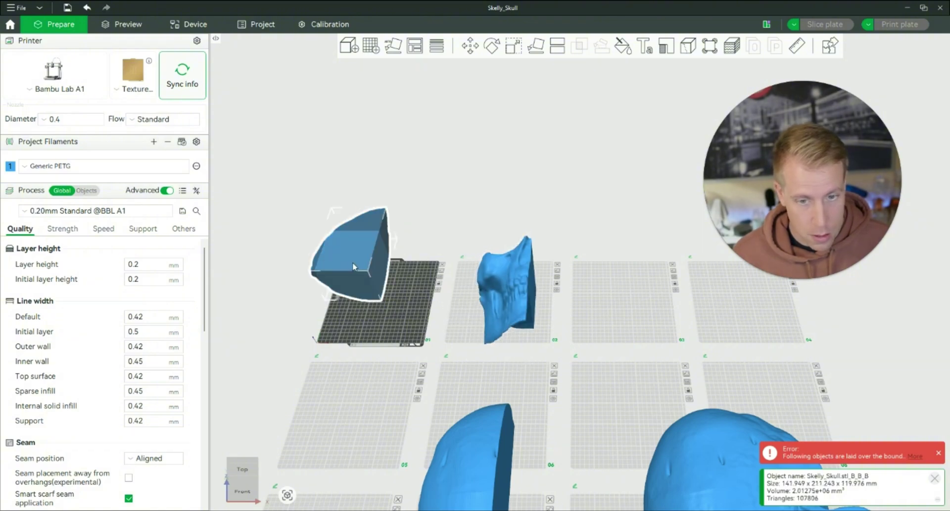
drag(354, 253, 378, 276)
mouse_move(274, 283)
mouse_down()
mouse_move(292, 254)
mouse_move(356, 302)
mouse_move(318, 304)
mouse_move(266, 274)
mouse_move(273, 289)
mouse_up()
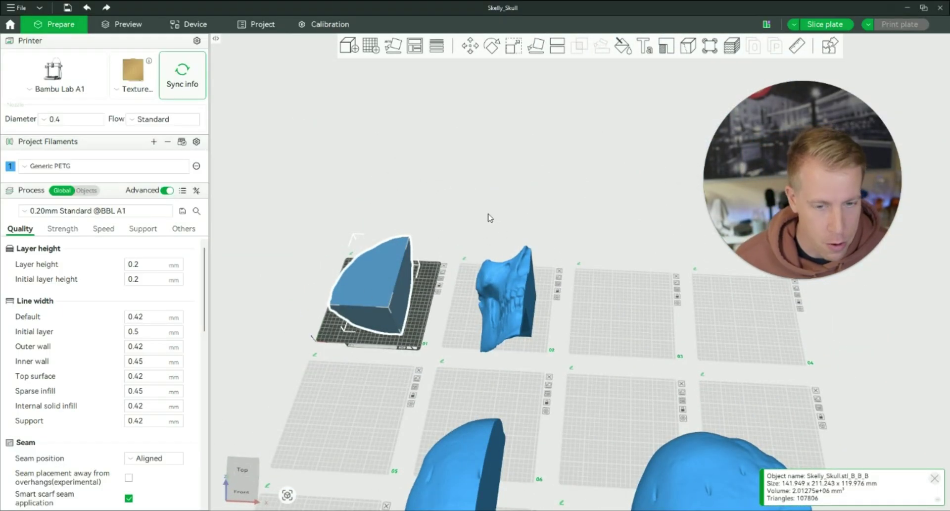
drag(489, 214, 498, 250)
drag(515, 323, 509, 290)
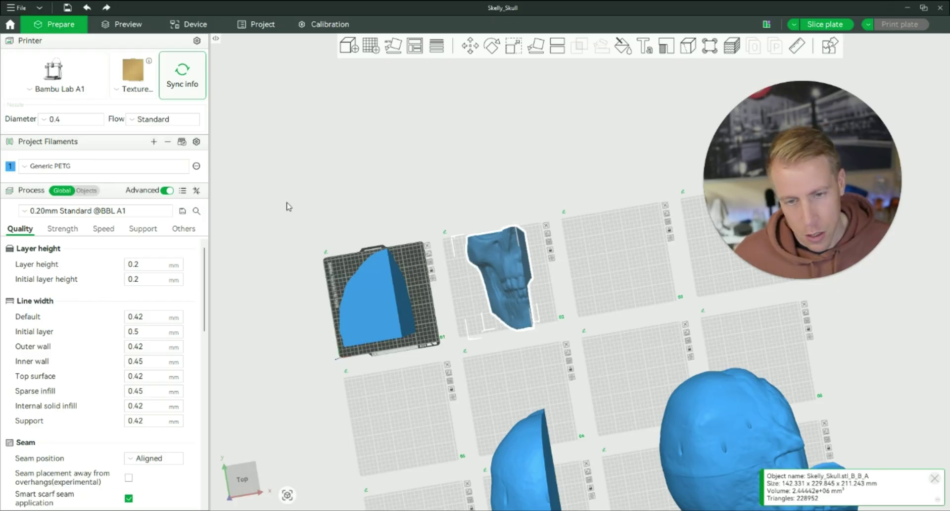
Auto-orient the rear lower skull piece and check from above that it fits within plate 01.
drag(297, 217, 324, 162)
scroll(349, 299, up, 5)
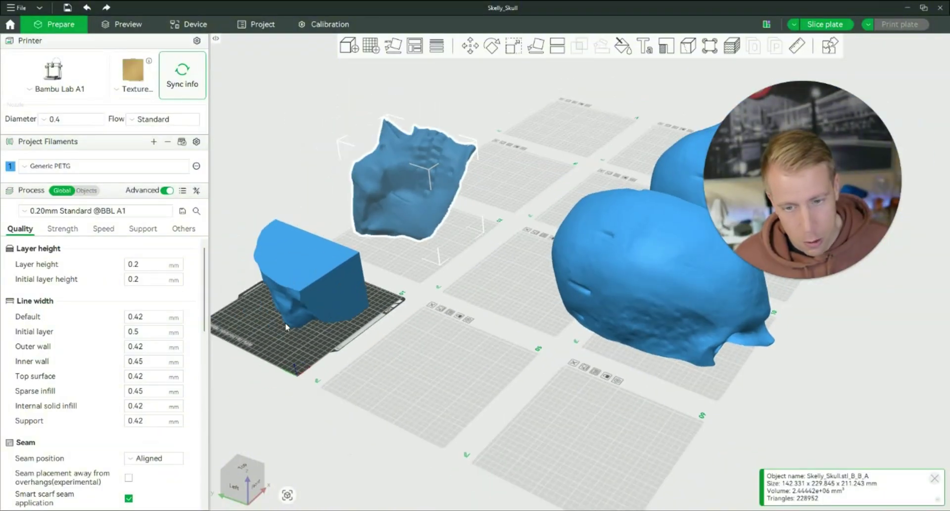
click(288, 324)
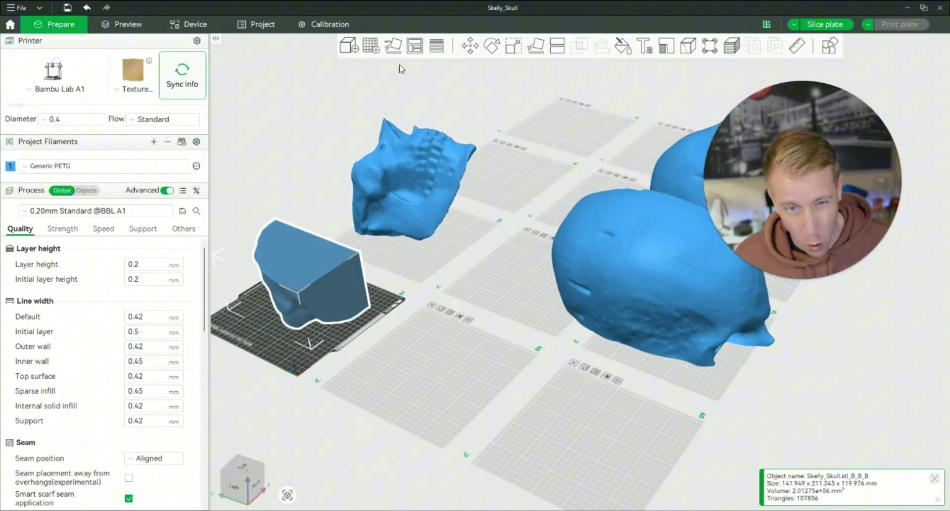
click(395, 49)
drag(385, 291, 304, 262)
scroll(304, 262, up, 3)
key(1)
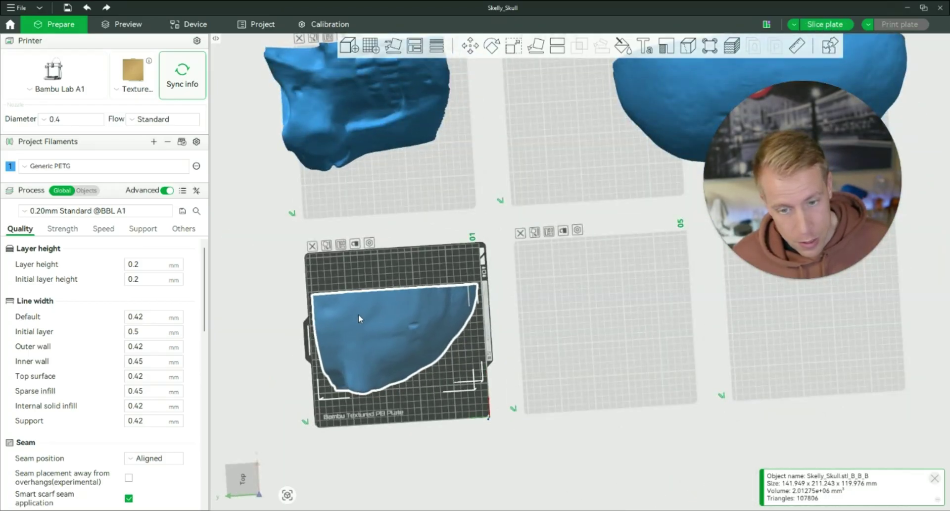
click(290, 225)
Auto-orient the face piece, move it back onto plate 02, and deselect it.
drag(515, 318, 471, 332)
drag(589, 314, 599, 324)
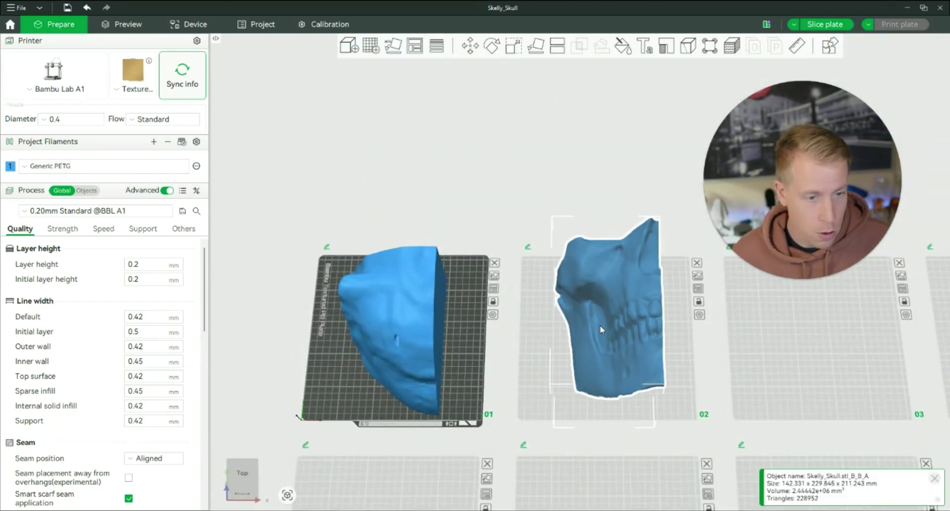
click(395, 46)
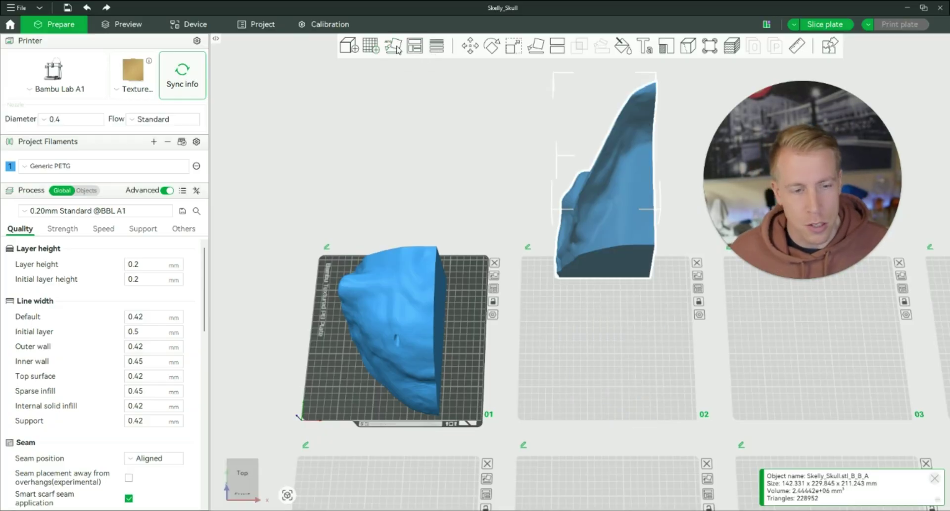
drag(652, 155, 646, 314)
click(486, 188)
scroll(487, 188, down, 3)
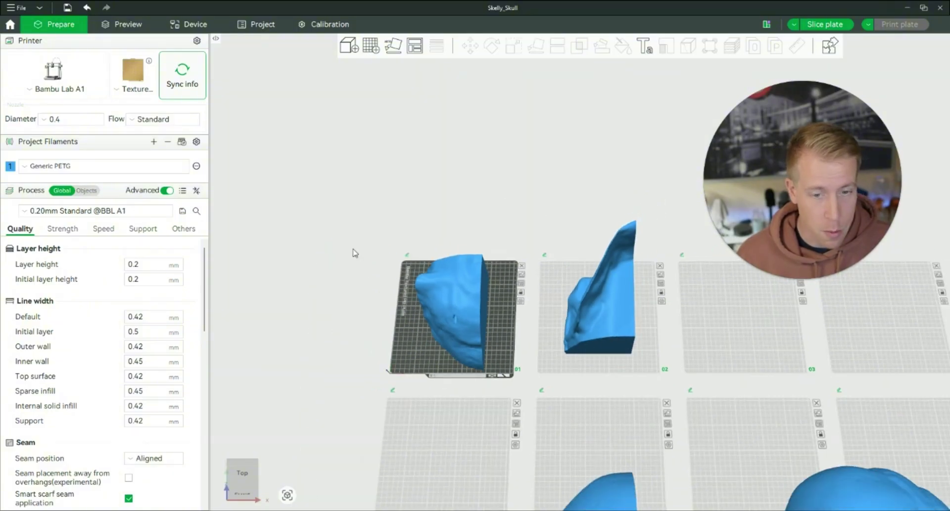
Move the large cranium piece from plate 06 to plate 03.
right_drag(322, 254, 203, 163)
drag(410, 153, 265, 91)
right_drag(265, 88, 255, 99)
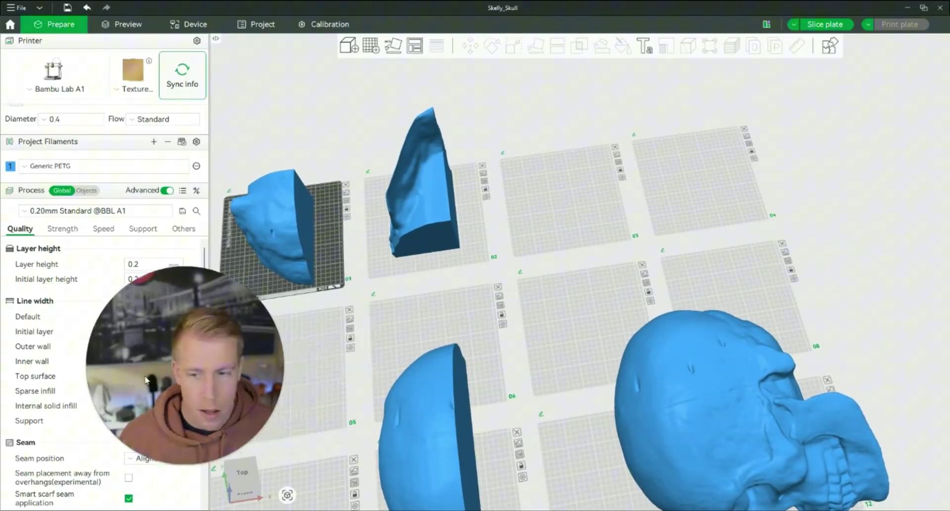
click(434, 416)
drag(433, 412, 570, 220)
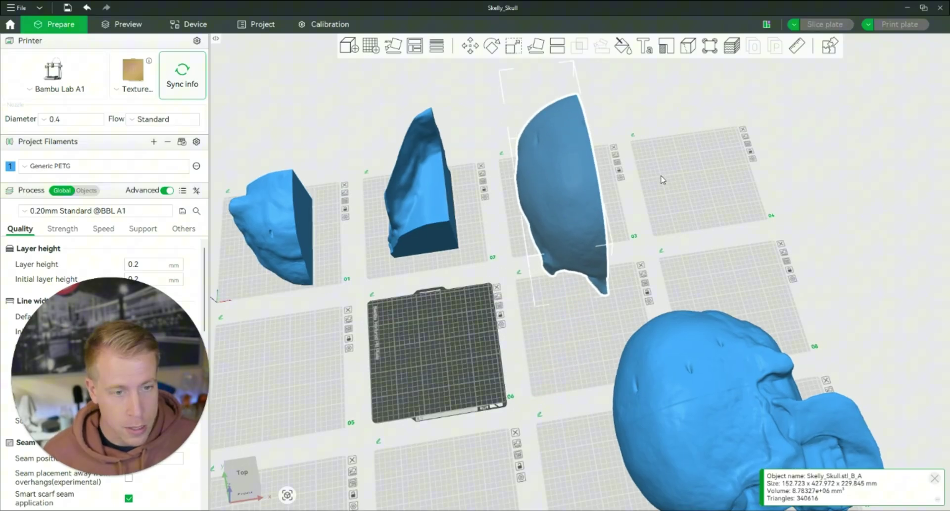
Split the cranium piece on plate 03 into front and rear parts with a planar cut rotated 90° about X.
drag(664, 179, 378, 425)
scroll(549, 282, down, 4)
scroll(522, 255, up, 4)
drag(522, 255, 517, 416)
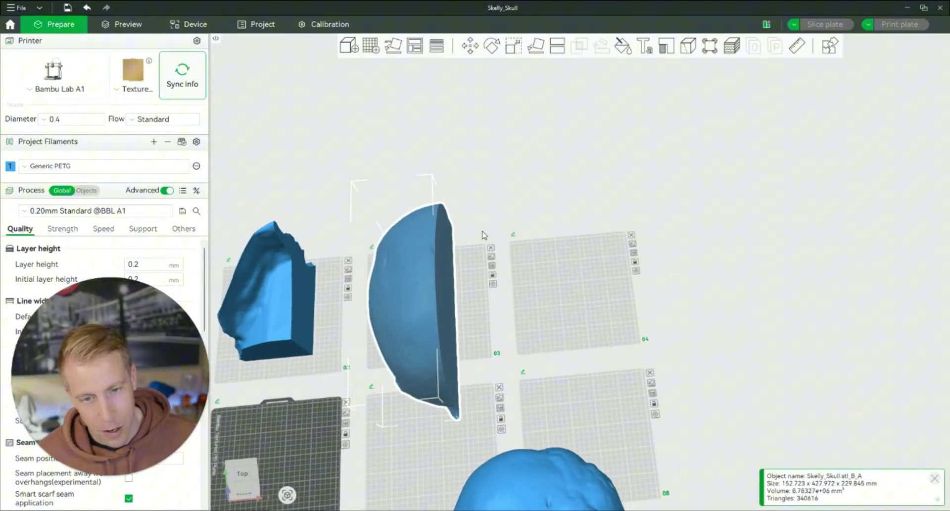
click(557, 46)
click(603, 101)
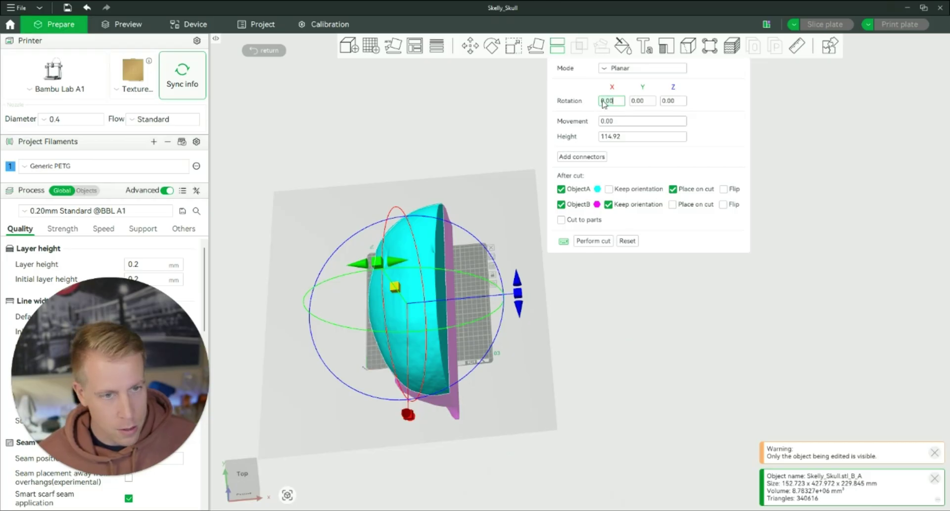
key(Return)
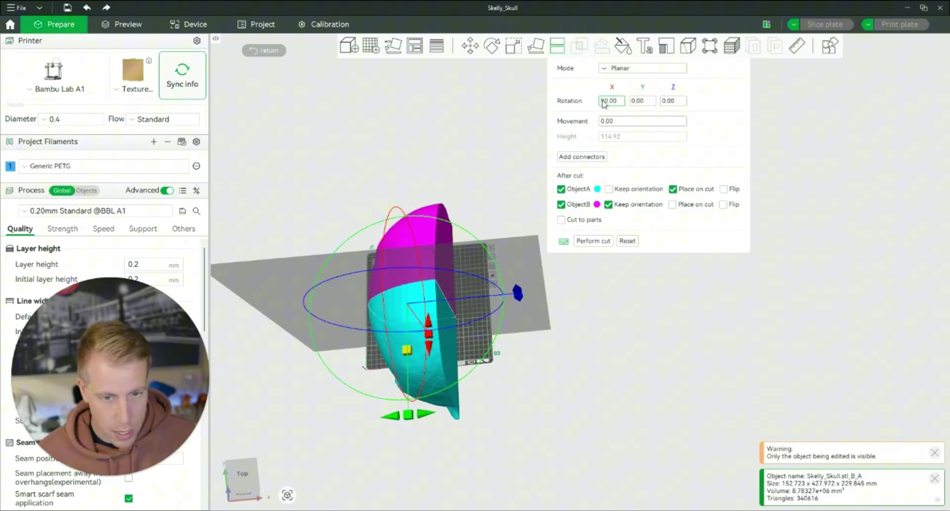
click(605, 241)
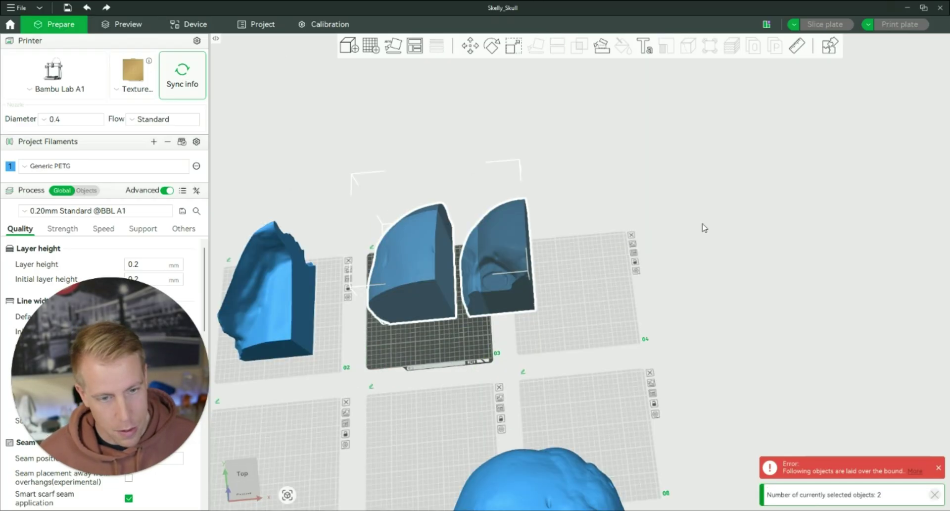
Move the front cranium part with the eye socket onto plate 04, centre the rear part on plate 03, and deselect.
drag(521, 254, 603, 272)
click(433, 262)
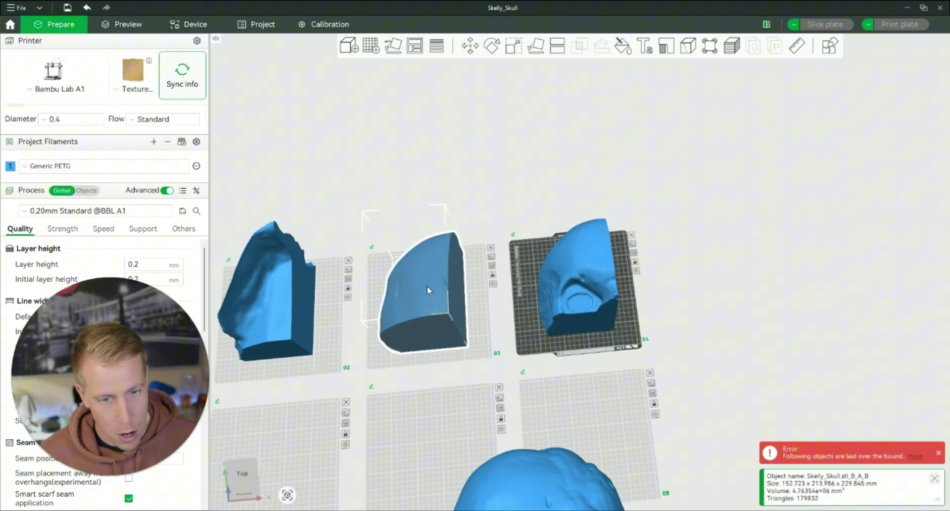
click(395, 163)
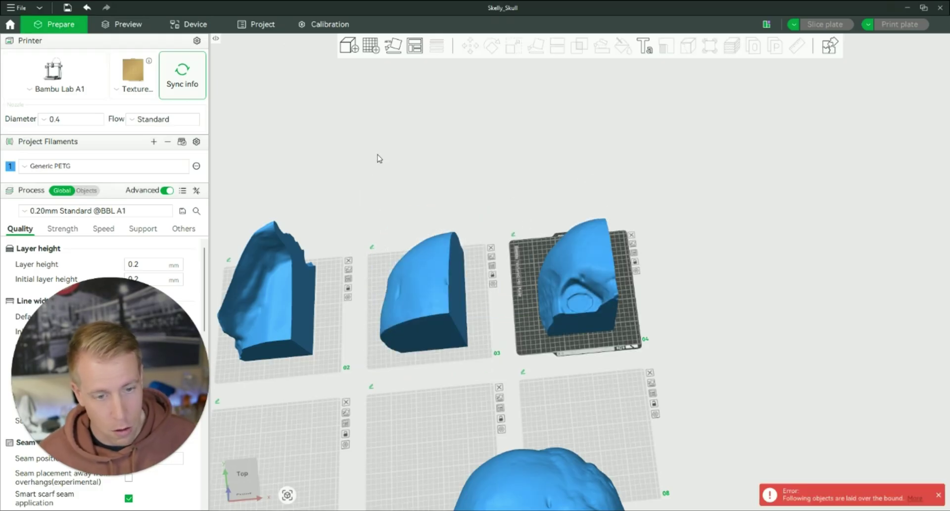
Rotate the remaining flat-lying skull half so it stands upright, and exit the rotation.
scroll(380, 158, down, 2)
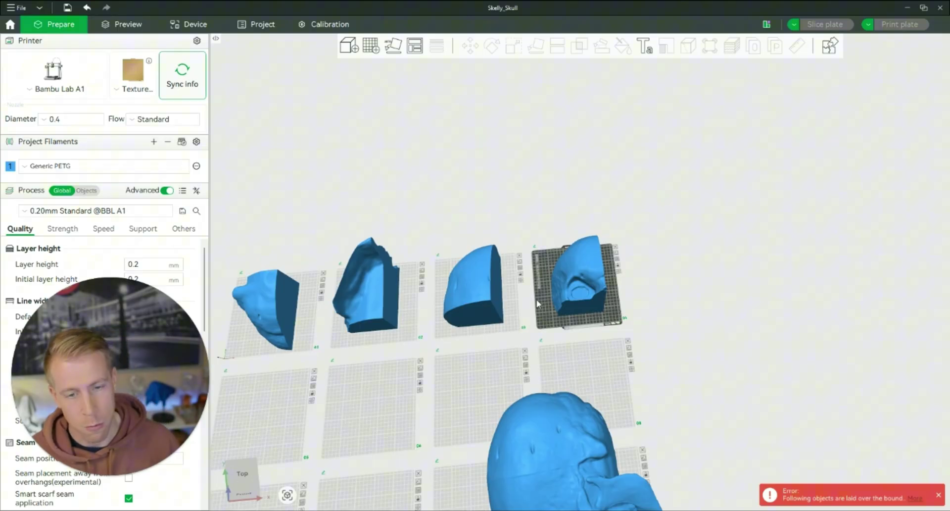
drag(663, 365, 630, 323)
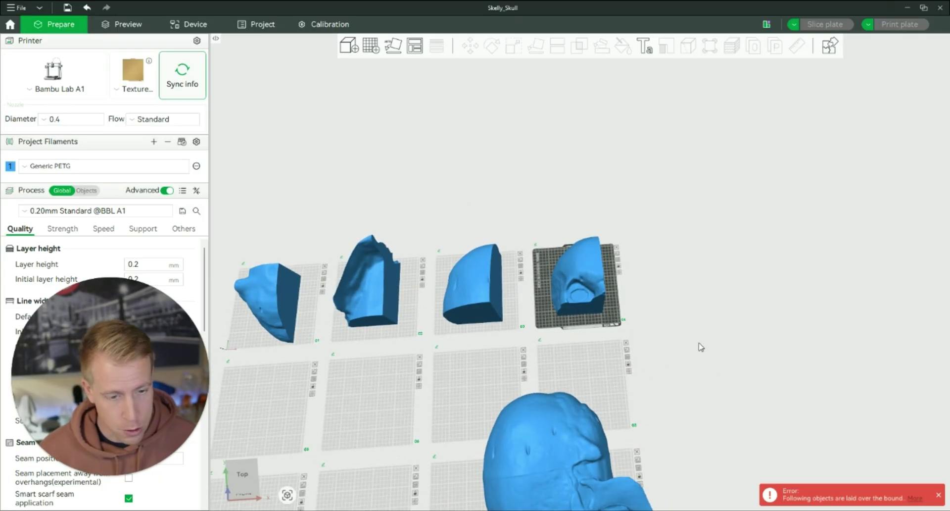
drag(701, 347, 698, 320)
click(494, 409)
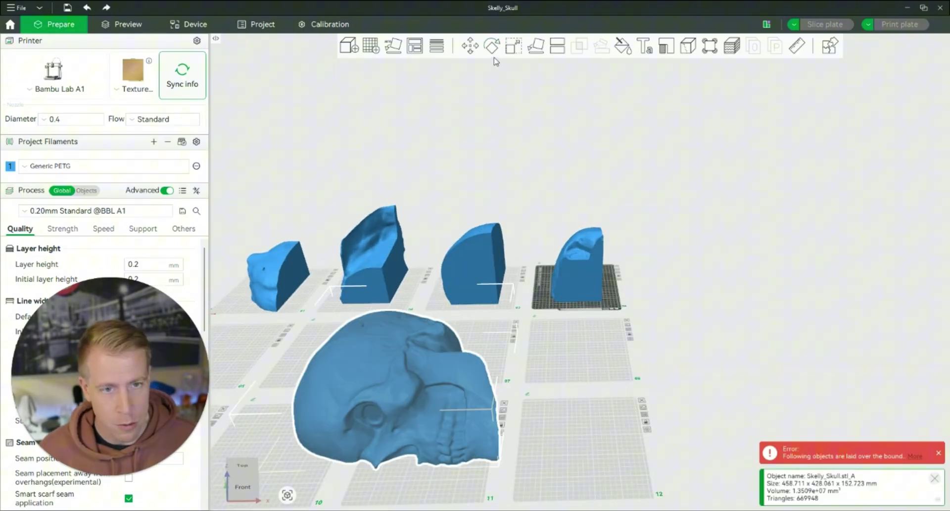
click(492, 47)
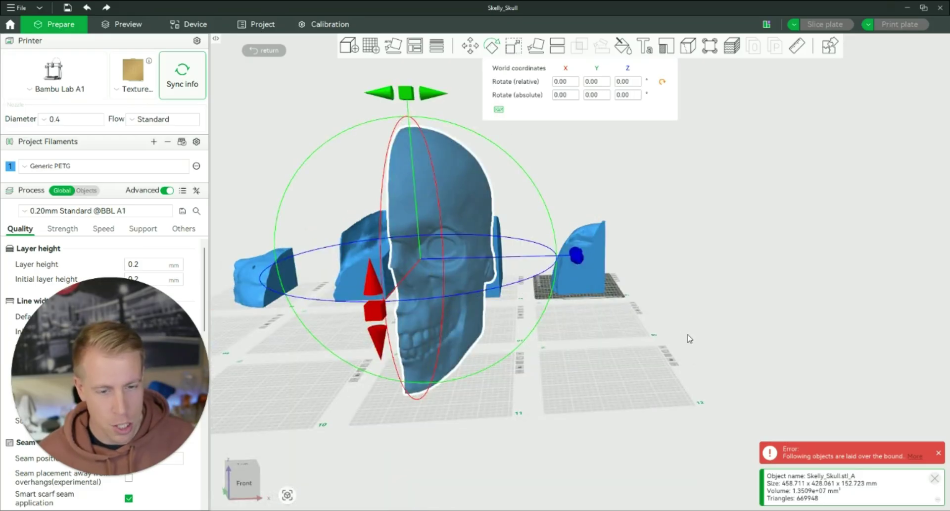
click(714, 331)
Cut the newly upright second skull half horizontally at mid-height with an unrotated planar cut.
click(432, 282)
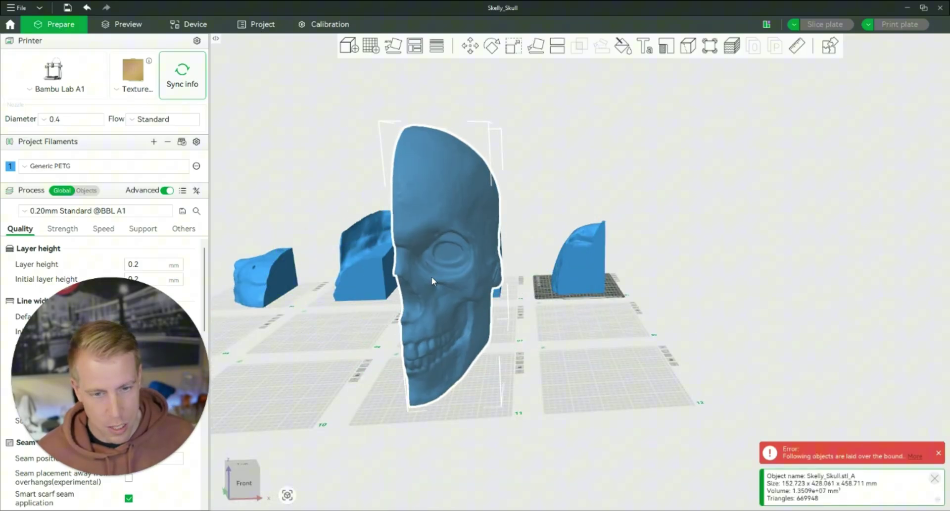
click(557, 46)
click(589, 240)
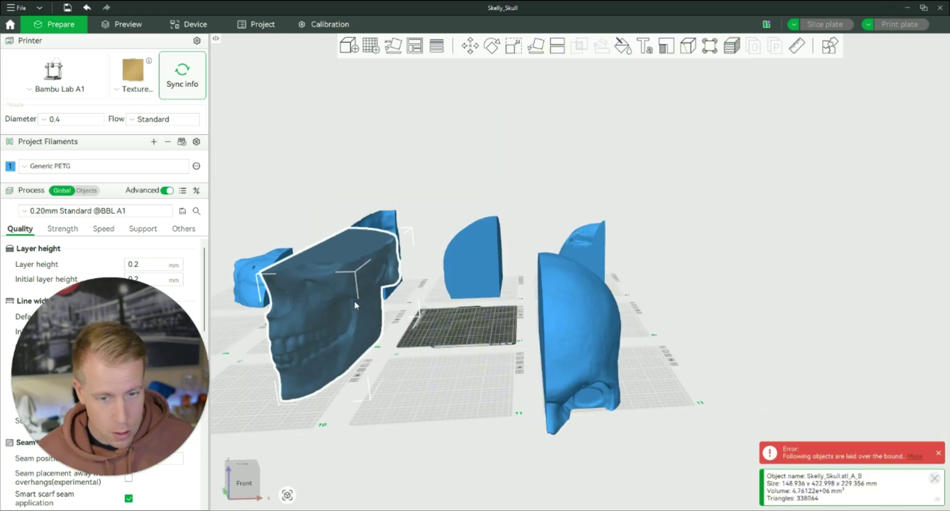
Distribute the newly cut skull pieces onto free build plates, placing the face-and-jaw piece on plate 06, and deselect.
drag(356, 303, 330, 303)
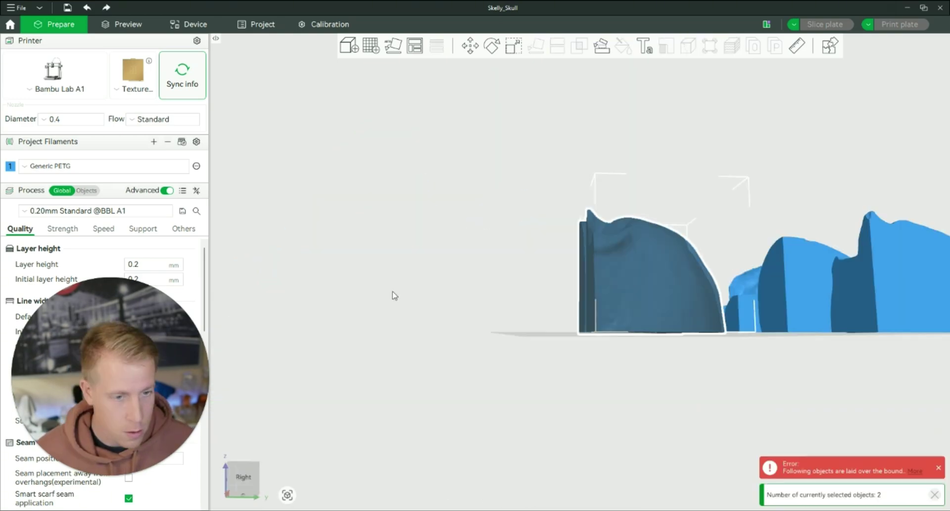
drag(393, 291, 421, 338)
drag(699, 413, 596, 270)
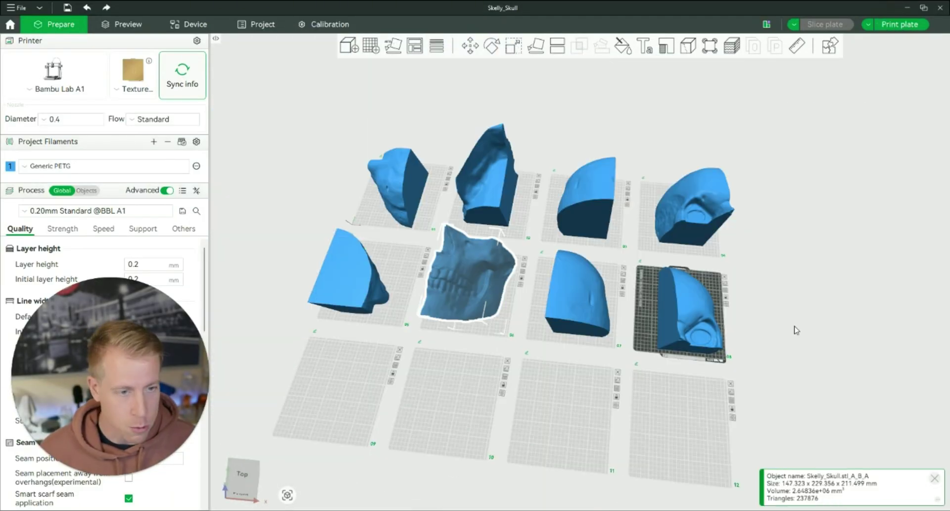
click(796, 331)
Preview the sliced face-and-jaw piece on plate 06, then return to the plate layout and inspect the distributed skull pieces.
click(364, 214)
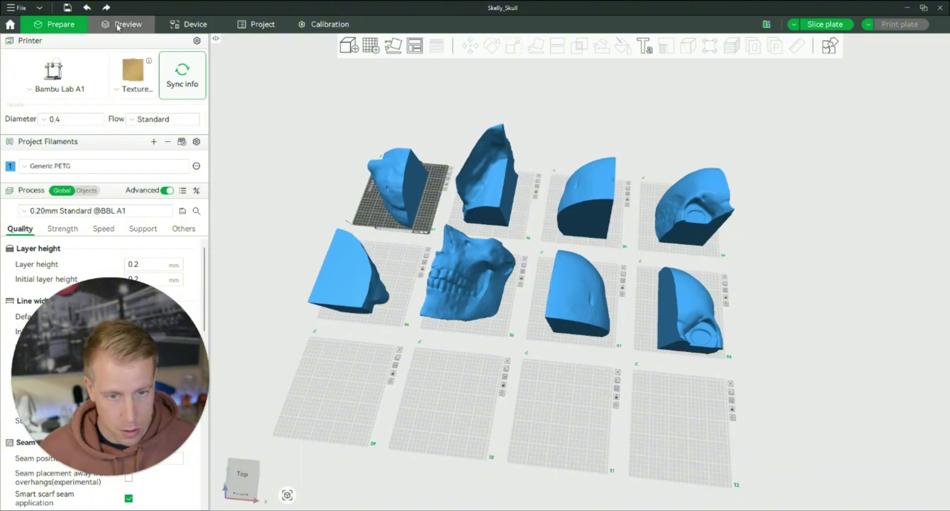
click(495, 326)
click(126, 24)
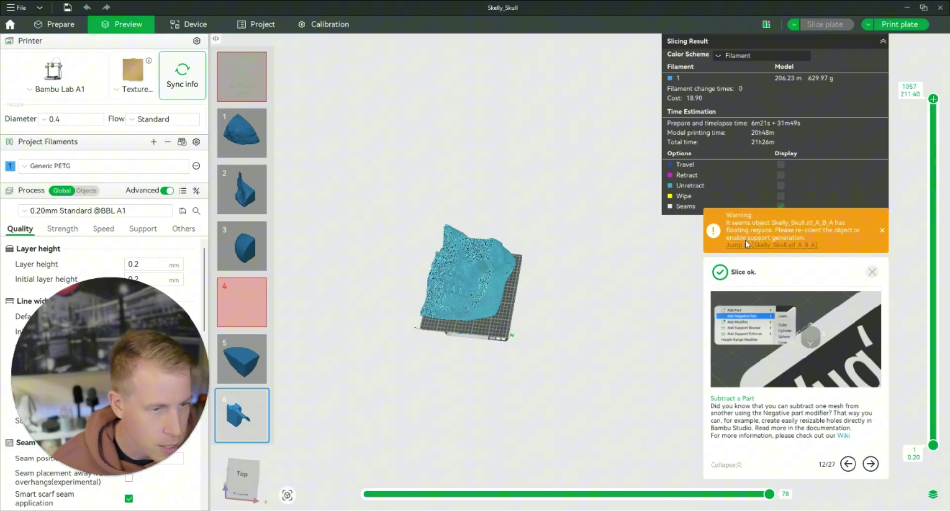
drag(556, 338, 536, 365)
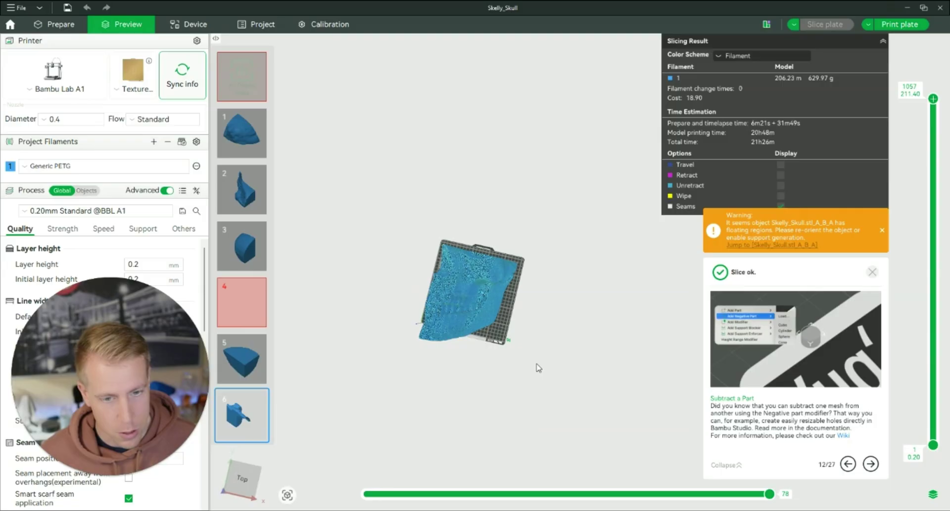
click(60, 25)
mouse_move(725, 443)
mouse_down()
mouse_move(721, 427)
mouse_move(728, 438)
mouse_up()
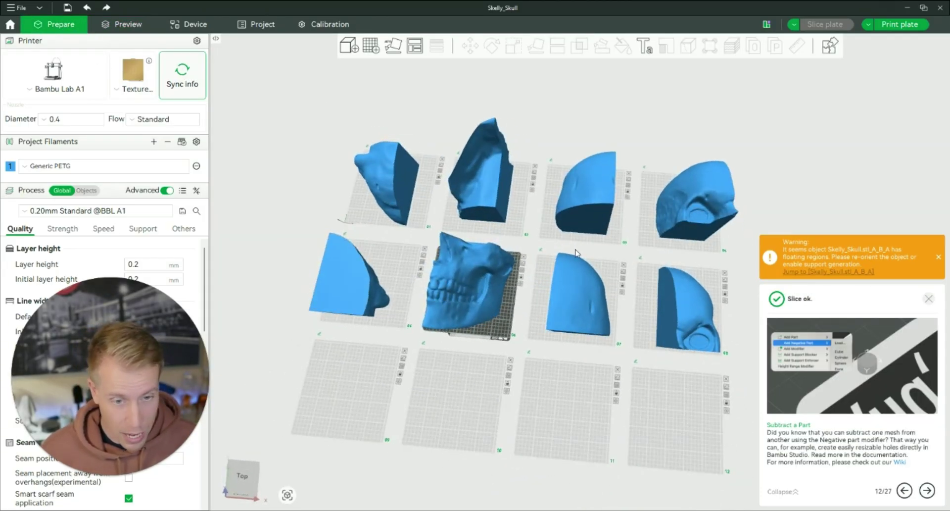
click(405, 195)
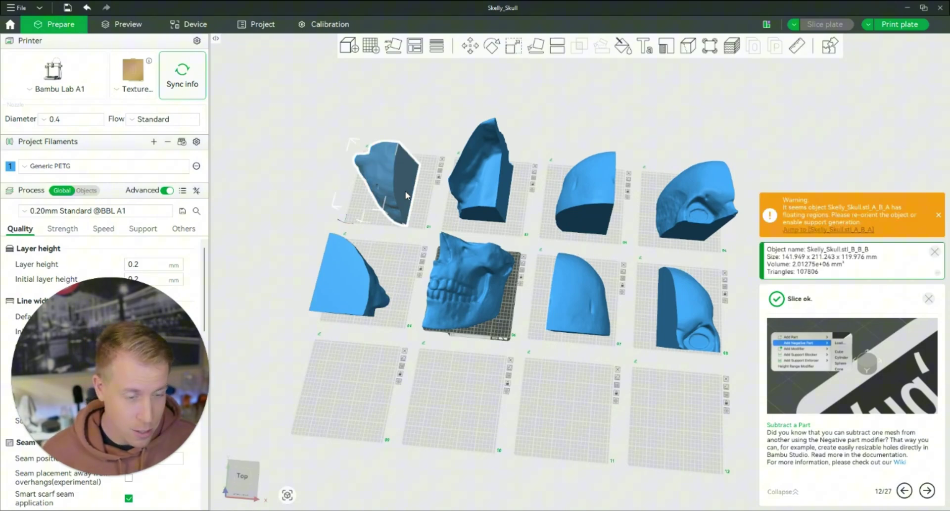
click(293, 225)
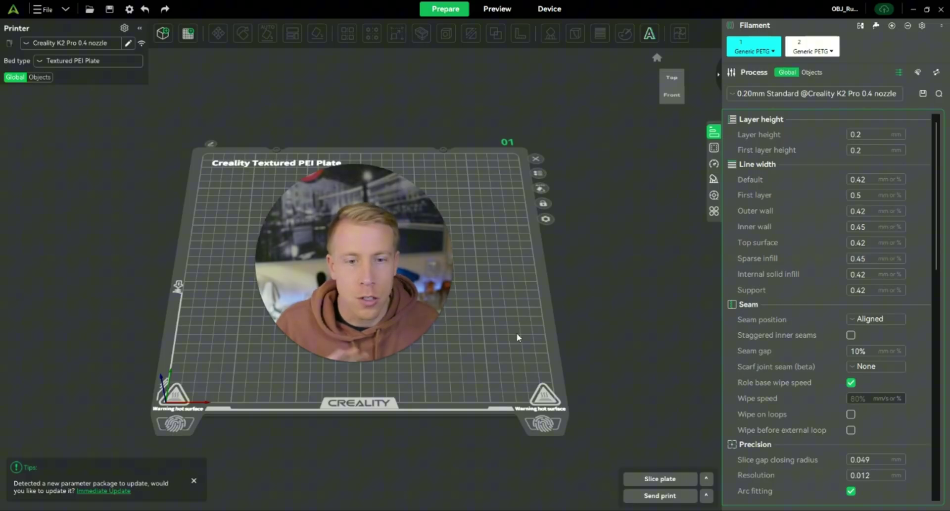
Switch to Creality Print and import OBJ_Ruffnut_Helmet_3Demon.obj with one colour mapped to filament 2.
drag(399, 319, 856, 417)
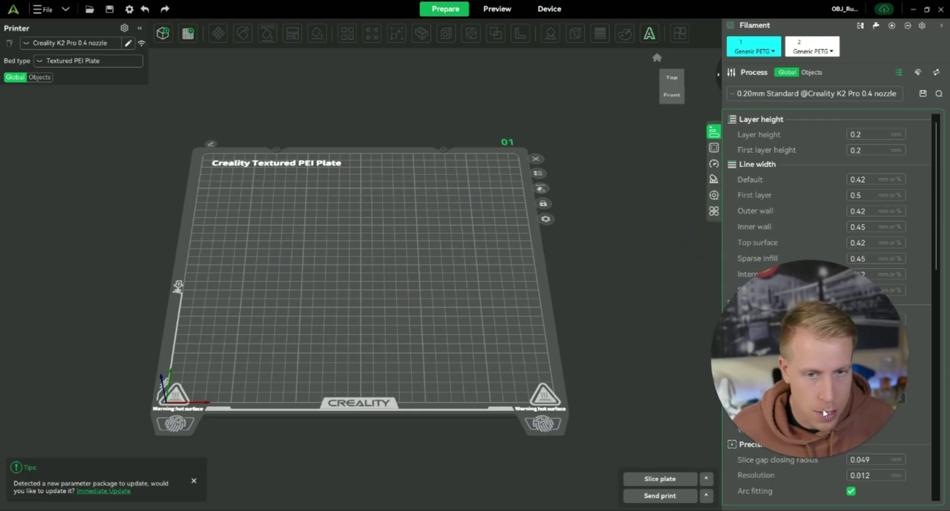
click(159, 33)
double_click(170, 89)
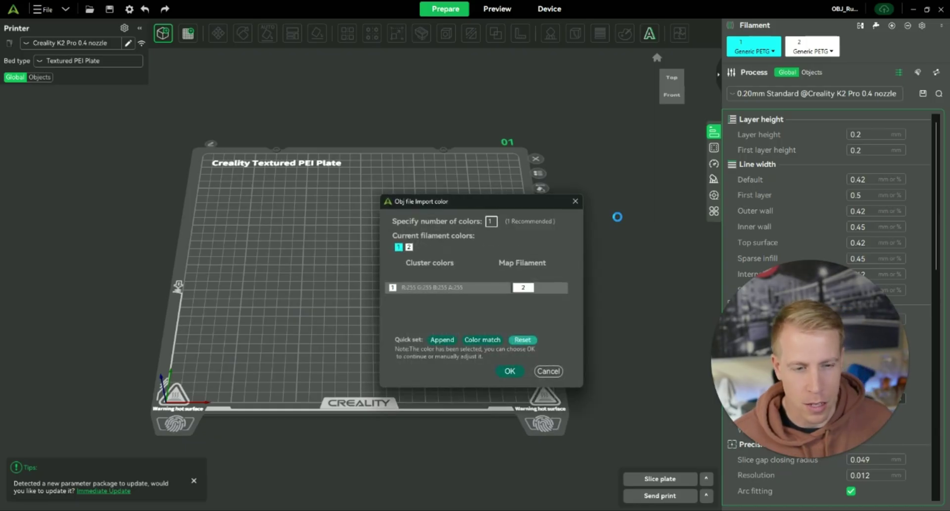
click(511, 371)
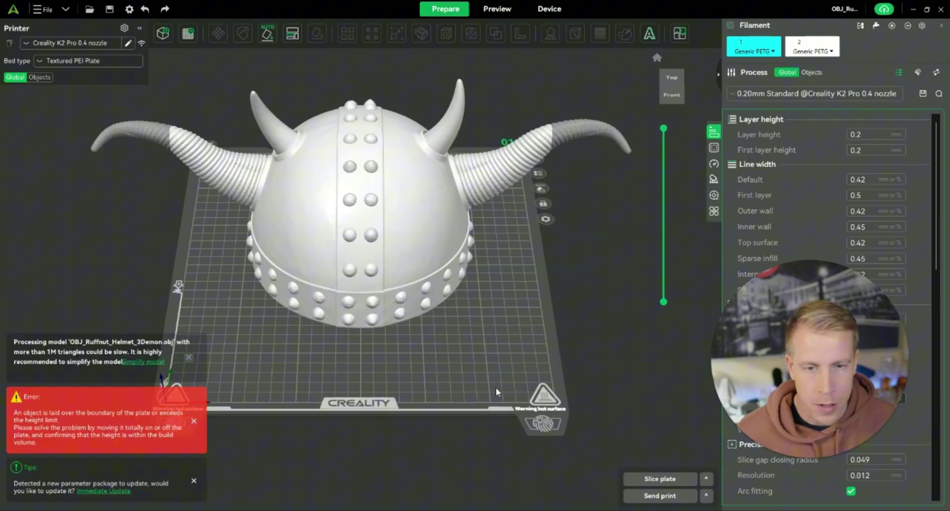
Set up a planar cut on the horned helmet, rotating the plane 90° so it runs vertically between the left and right halves.
click(382, 249)
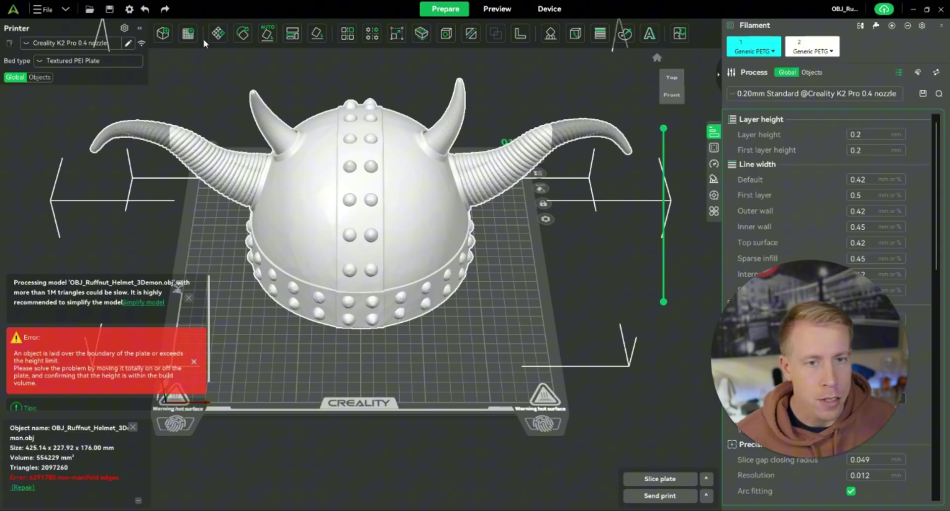
click(470, 34)
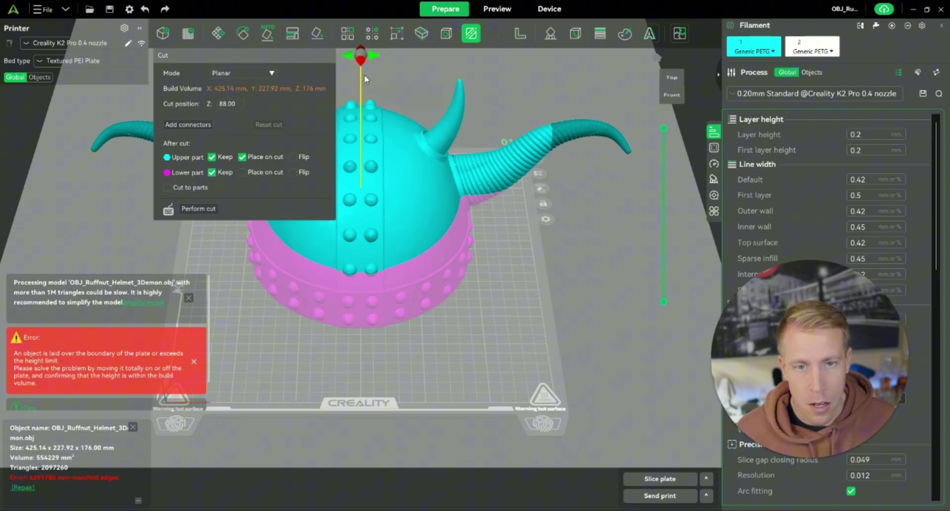
drag(376, 57, 518, 191)
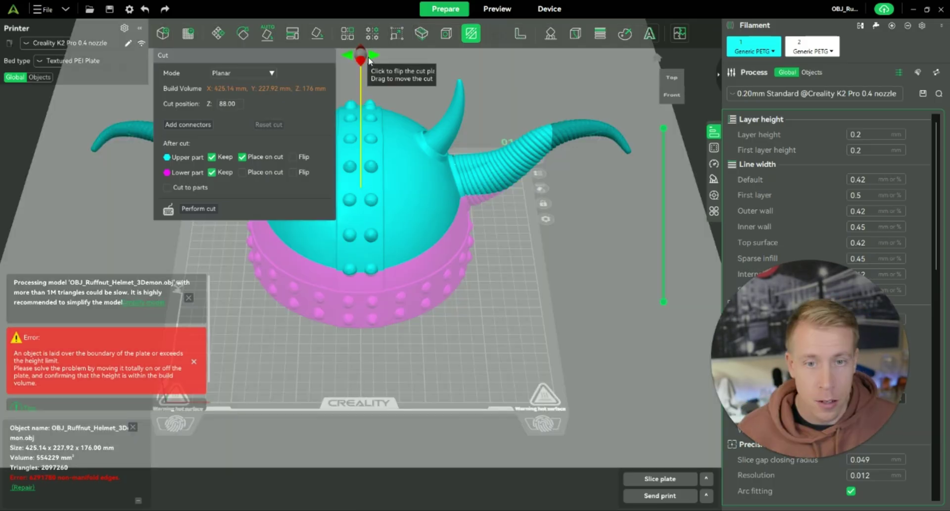
drag(369, 61, 499, 193)
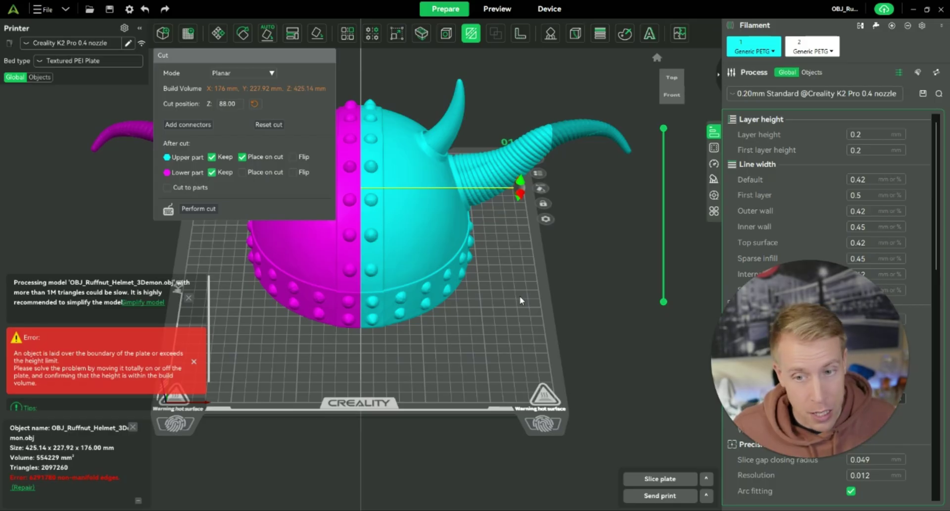
Check the connector options without adding any, perform the vertical cut through the helmet, and deselect the halves.
click(183, 125)
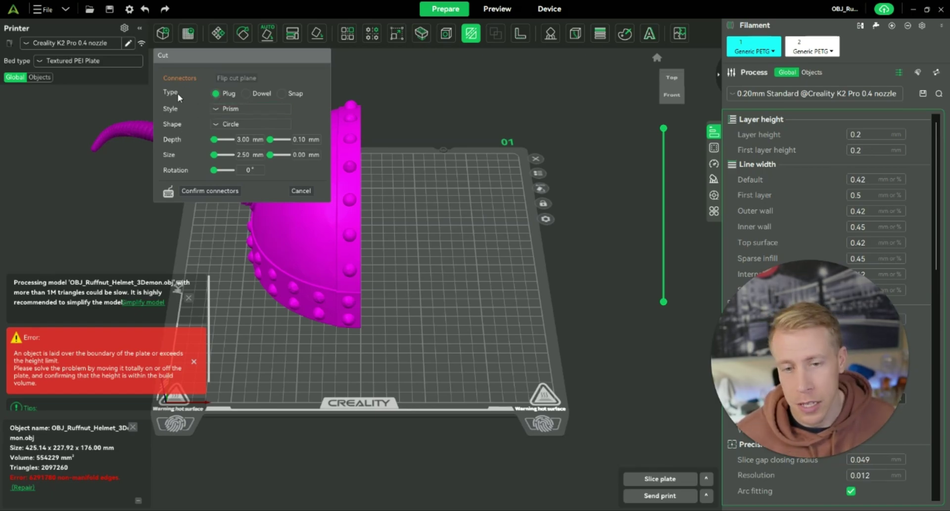
click(300, 191)
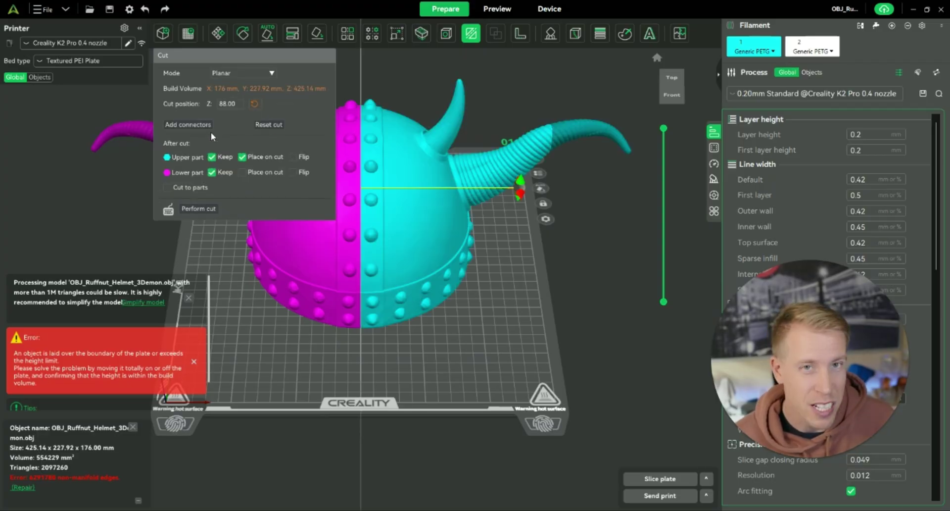
click(203, 208)
click(499, 277)
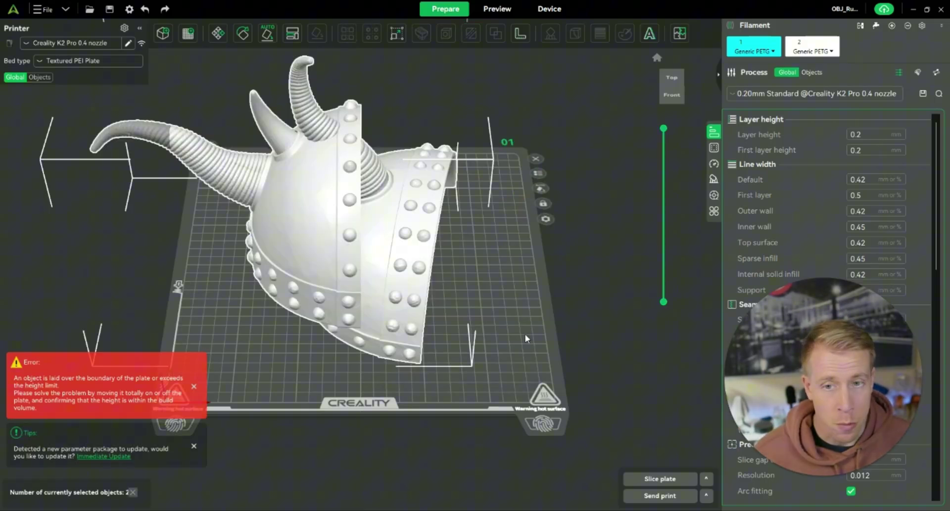
click(504, 286)
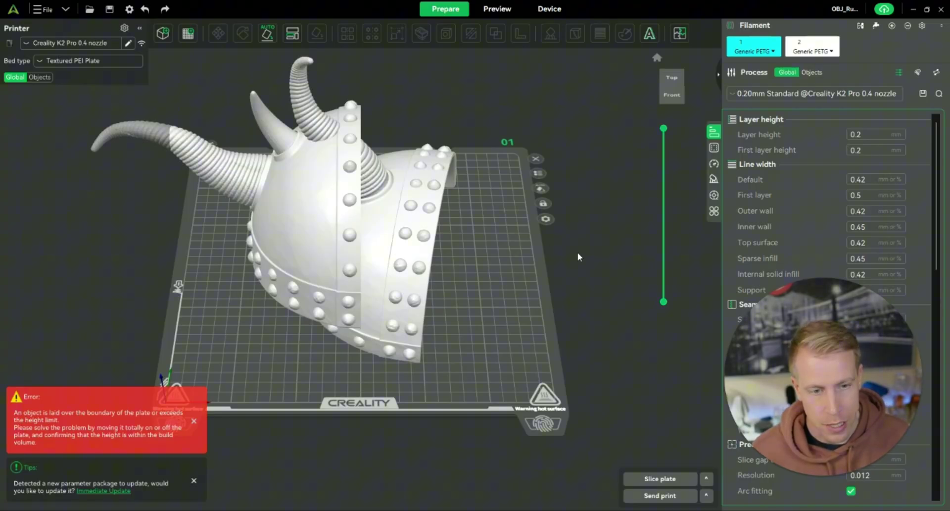
Separate the two overlapping helmet halves by moving them apart to opposite sides of the plate, and deselect.
click(421, 229)
drag(421, 229, 523, 256)
click(295, 172)
drag(295, 171, 243, 185)
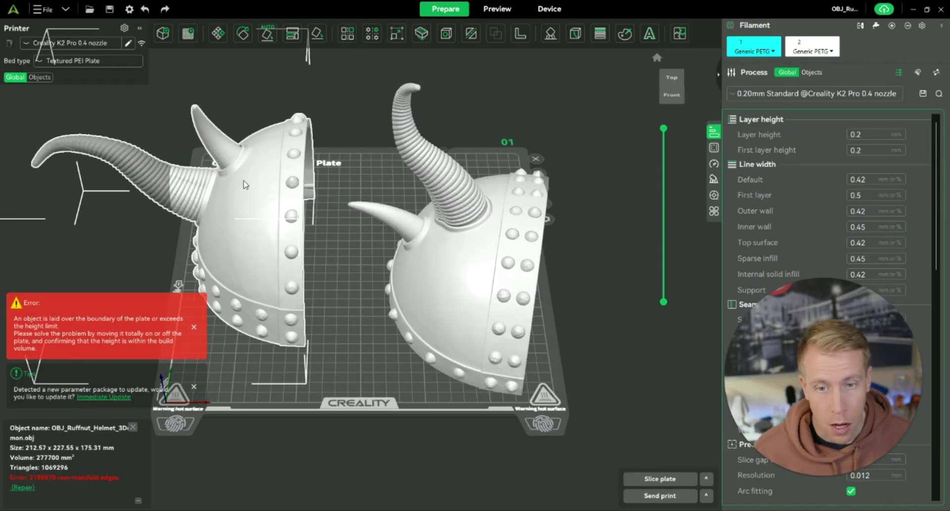
click(357, 157)
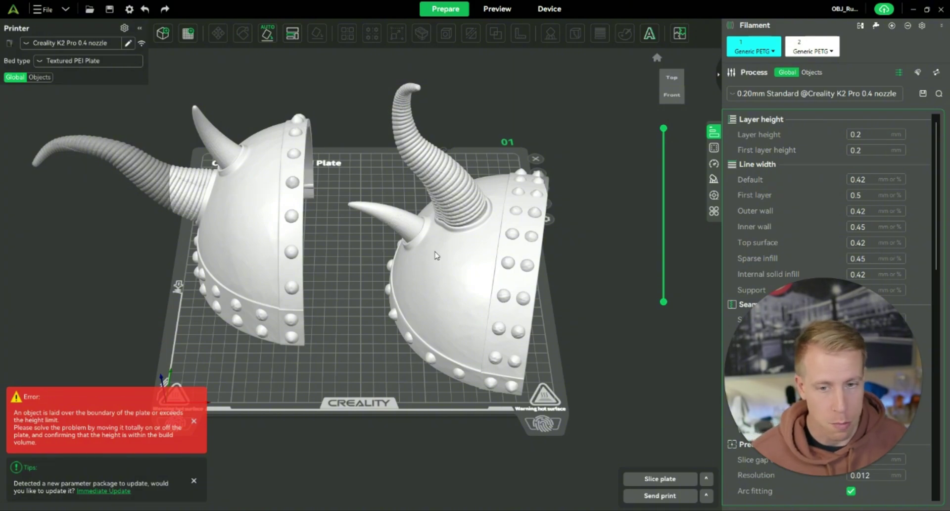
Add a second build plate, move the cut-side-down helmet half onto it, and position the other half fully within plate 01.
click(191, 36)
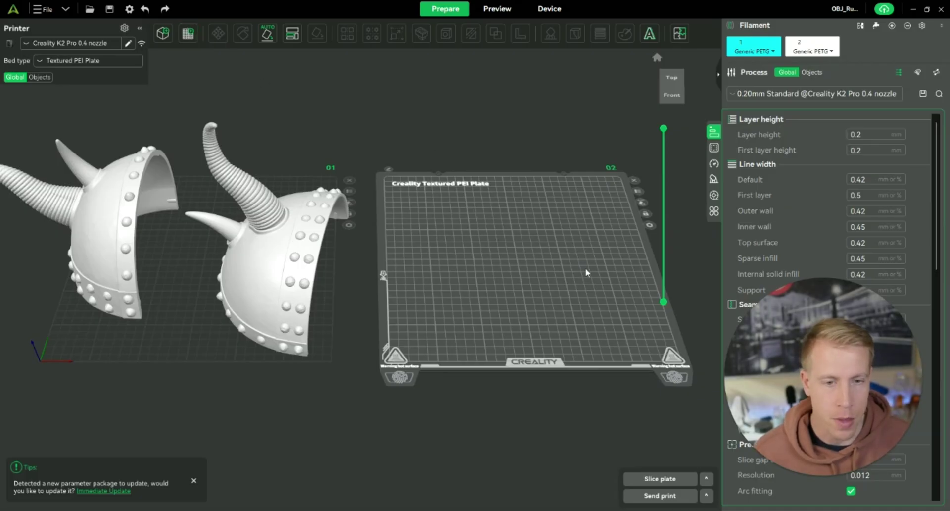
drag(286, 239, 545, 242)
drag(102, 203, 171, 204)
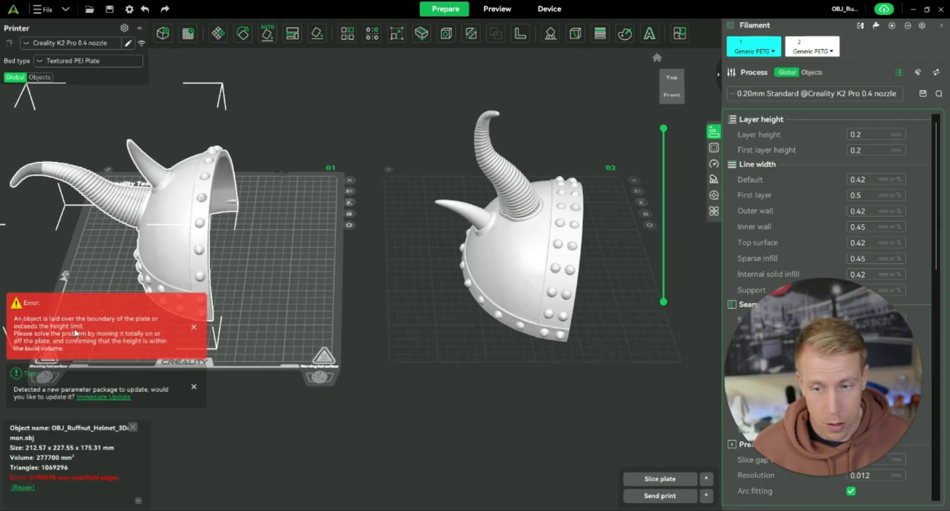
drag(162, 250, 229, 246)
click(408, 310)
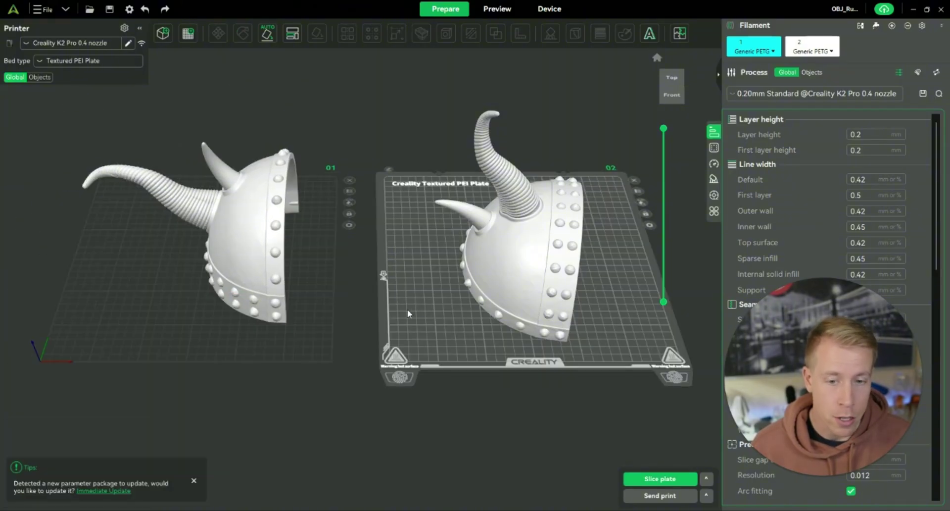
Auto-orient the helmet half on plate 01 with the Default option.
click(182, 295)
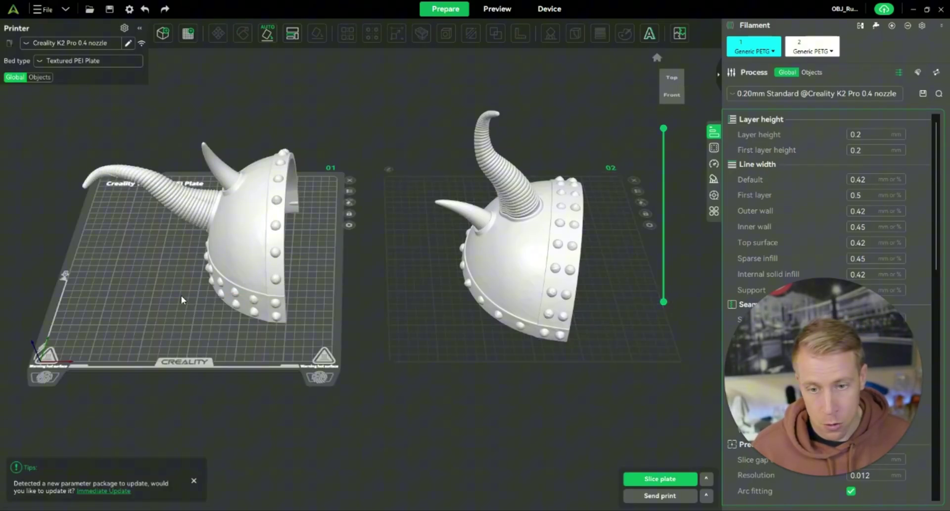
click(261, 37)
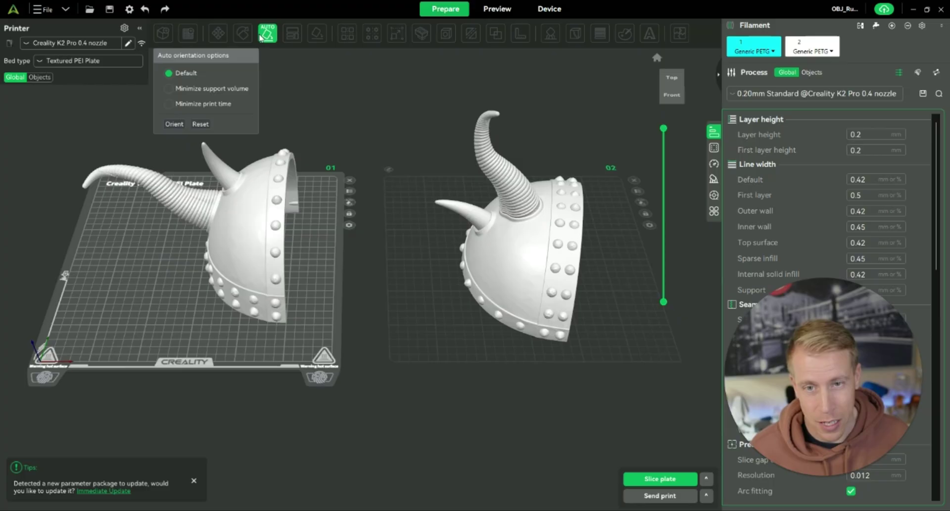
click(174, 124)
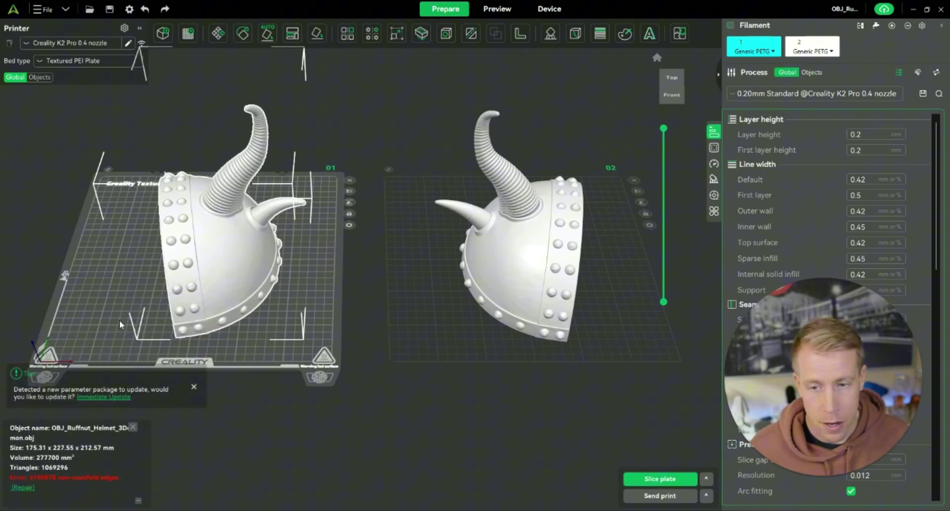
click(114, 322)
mouse_move(109, 319)
mouse_down()
mouse_move(175, 298)
mouse_move(128, 299)
mouse_move(114, 314)
mouse_up()
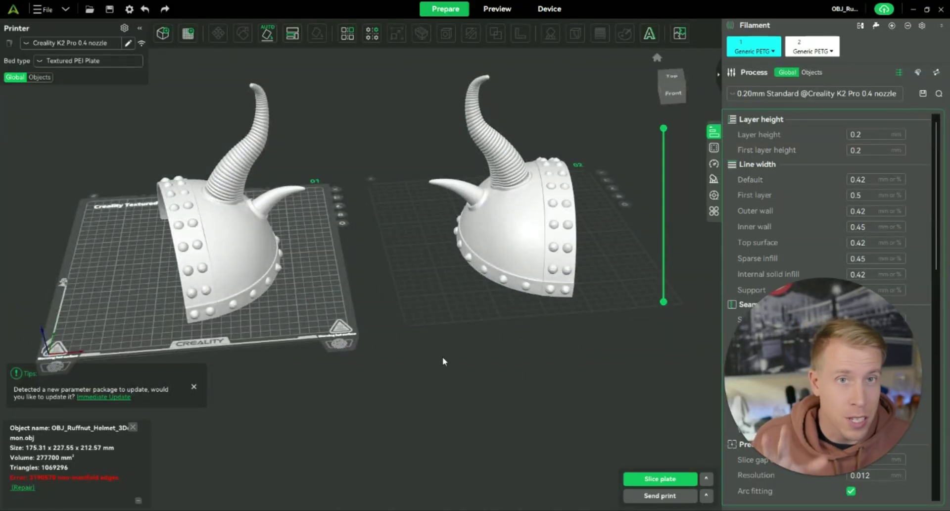